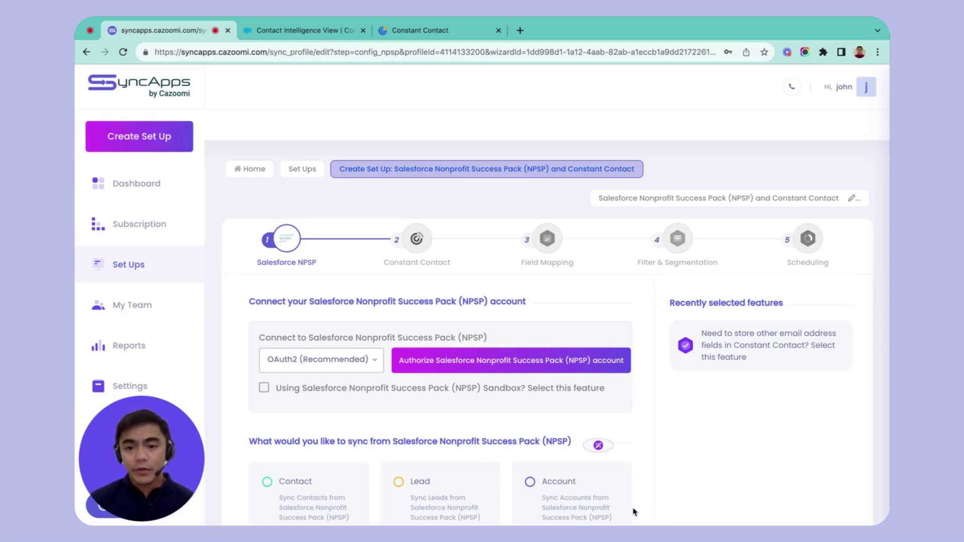
Leave OAuth2 (Recommended) as the Salesforce NPSP connection method and authorize the NPSP account
{"action": "scroll", "coordinate": [634, 512], "scroll_direction": "down", "scroll_amount": 1}
{"action": "left_click", "coordinate": [352, 334]}
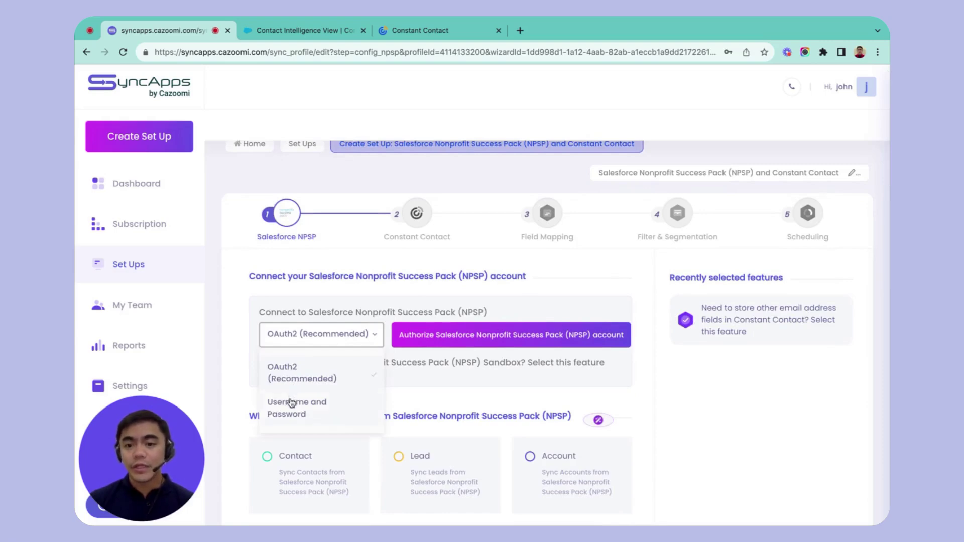
{"action": "left_click", "coordinate": [397, 298]}
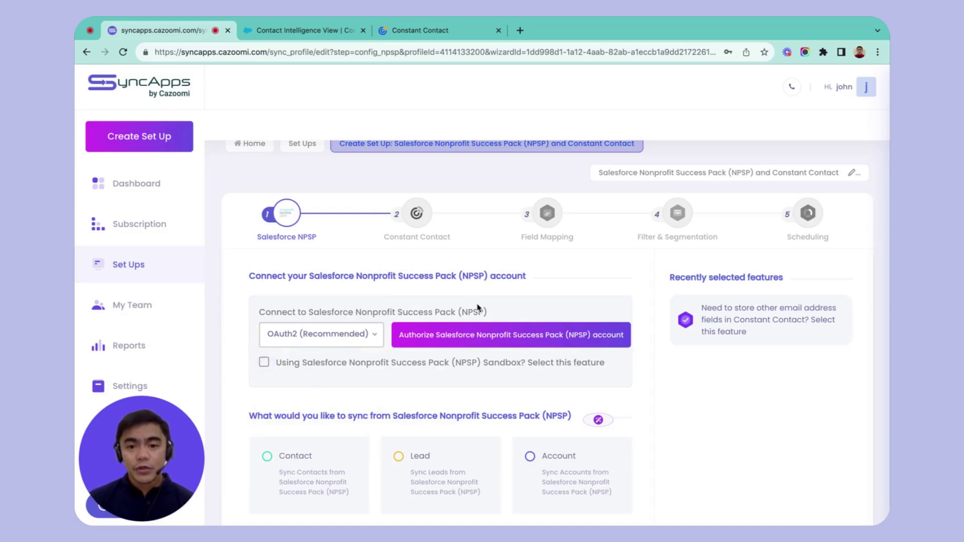
{"action": "left_click", "coordinate": [463, 340]}
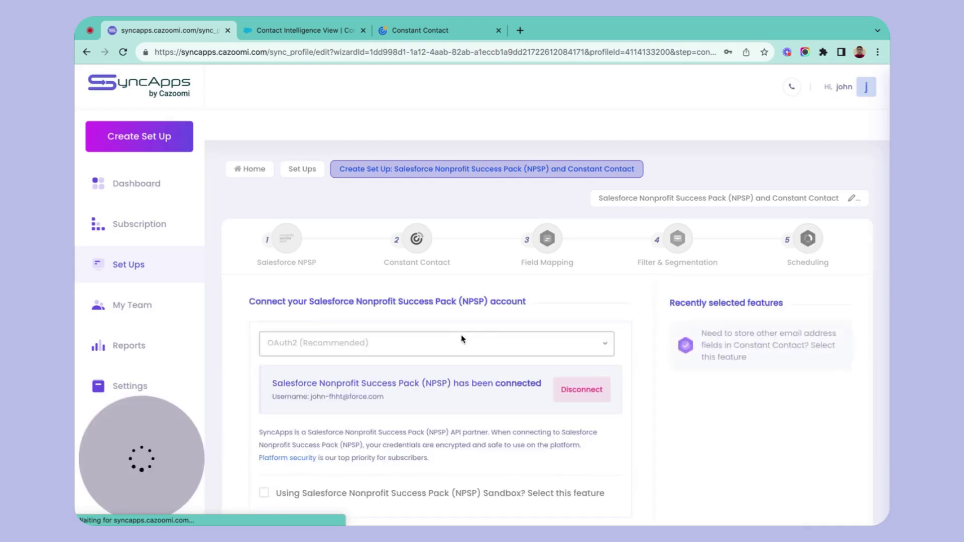
Scroll down to the Contact, Lead or Account sync choice for the connected NPSP account
{"action": "scroll", "coordinate": [462, 339], "scroll_direction": "down", "scroll_amount": 2}
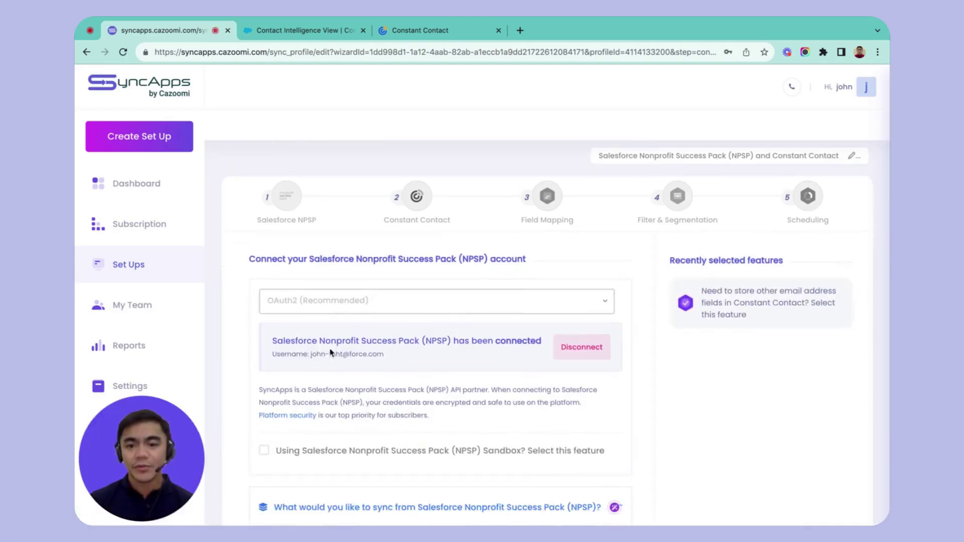
{"action": "scroll", "coordinate": [386, 360], "scroll_direction": "down", "scroll_amount": 5}
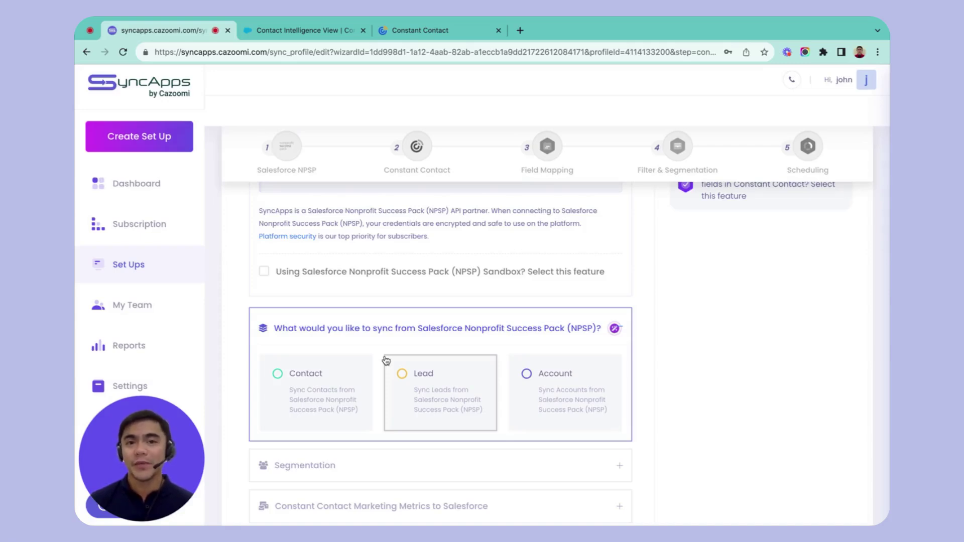
Choose Contact as the Salesforce NPSP object to sync and expand Segmentation
{"action": "left_click", "coordinate": [276, 375]}
{"action": "scroll", "coordinate": [478, 328], "scroll_direction": "down", "scroll_amount": 2}
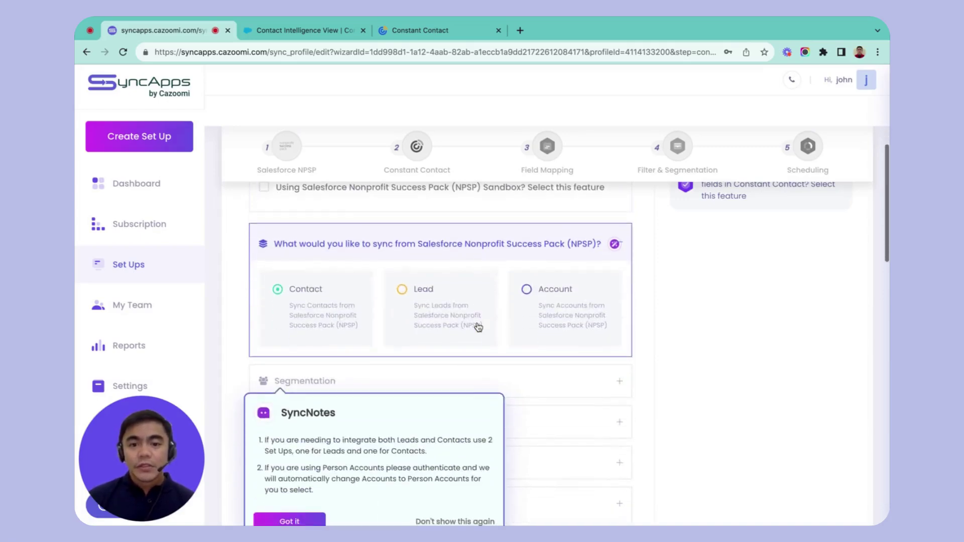
{"action": "left_click", "coordinate": [675, 344]}
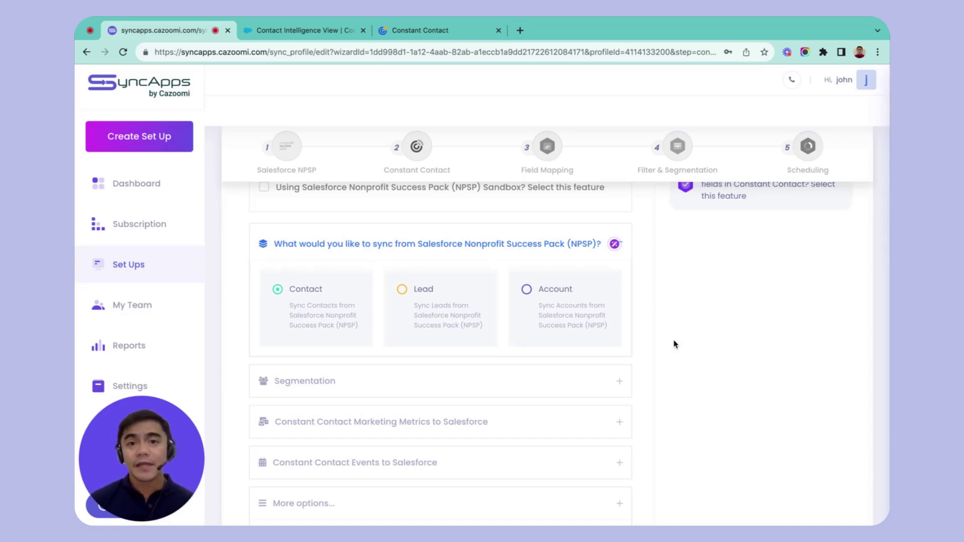
{"action": "left_click", "coordinate": [453, 382]}
{"action": "scroll", "coordinate": [452, 400], "scroll_direction": "down", "scroll_amount": 2}
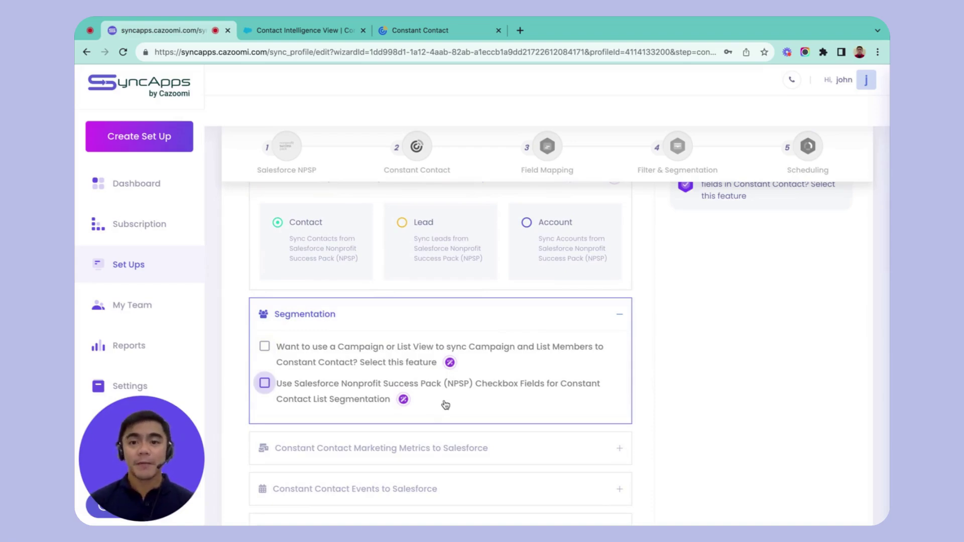
Try the Campaign or List View segmentation option and browse the available campaigns
{"action": "left_click", "coordinate": [266, 347]}
{"action": "scroll", "coordinate": [348, 303], "scroll_direction": "down", "scroll_amount": 2}
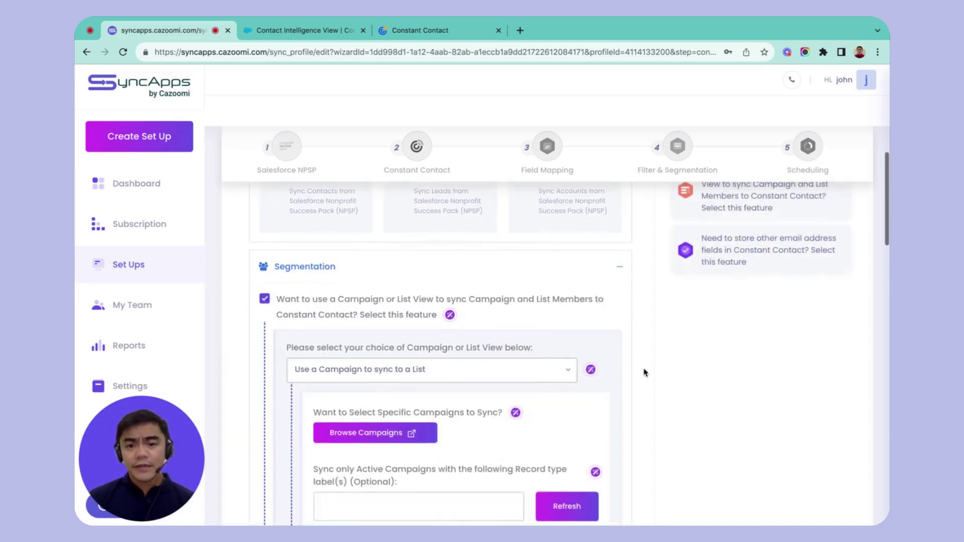
{"action": "scroll", "coordinate": [367, 327], "scroll_direction": "down", "scroll_amount": 1}
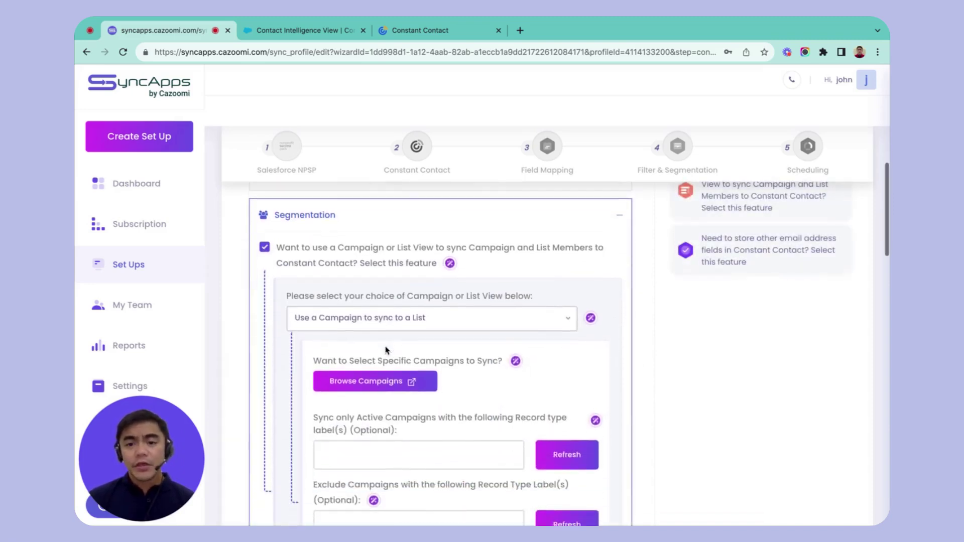
{"action": "scroll", "coordinate": [386, 350], "scroll_direction": "down", "scroll_amount": 1}
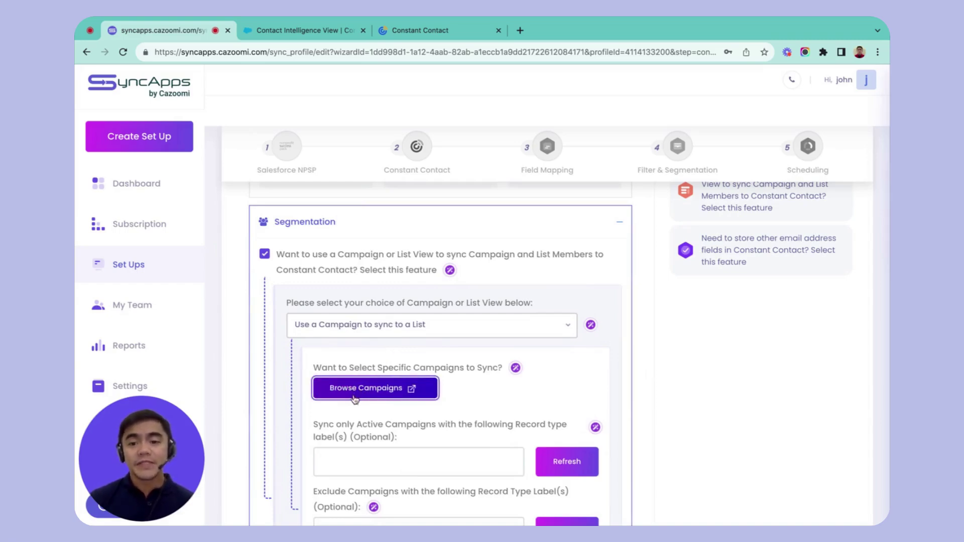
{"action": "left_click", "coordinate": [381, 395]}
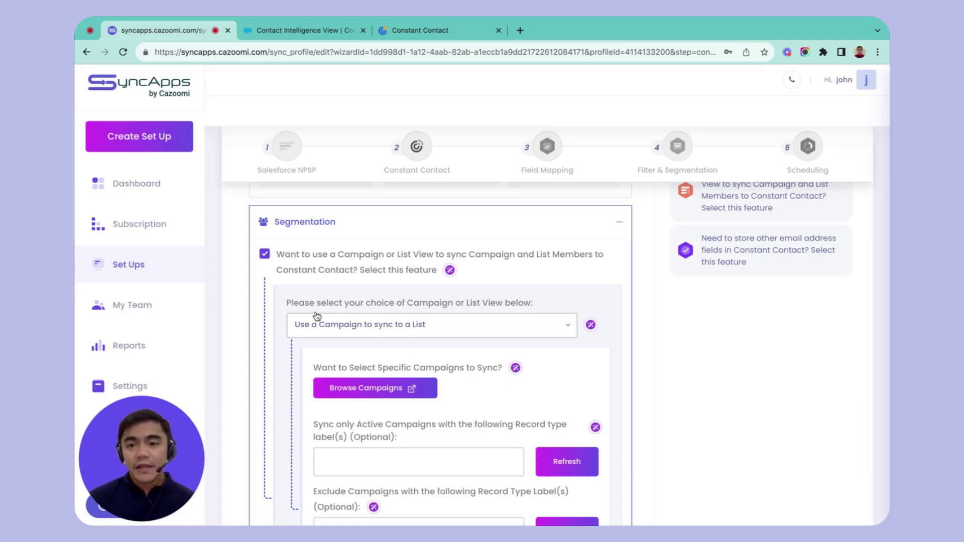
Switch segmentation from Campaign/List View to NPSP Checkbox Fields
{"action": "left_click", "coordinate": [264, 254]}
{"action": "scroll", "coordinate": [267, 258], "scroll_direction": "down", "scroll_amount": 1}
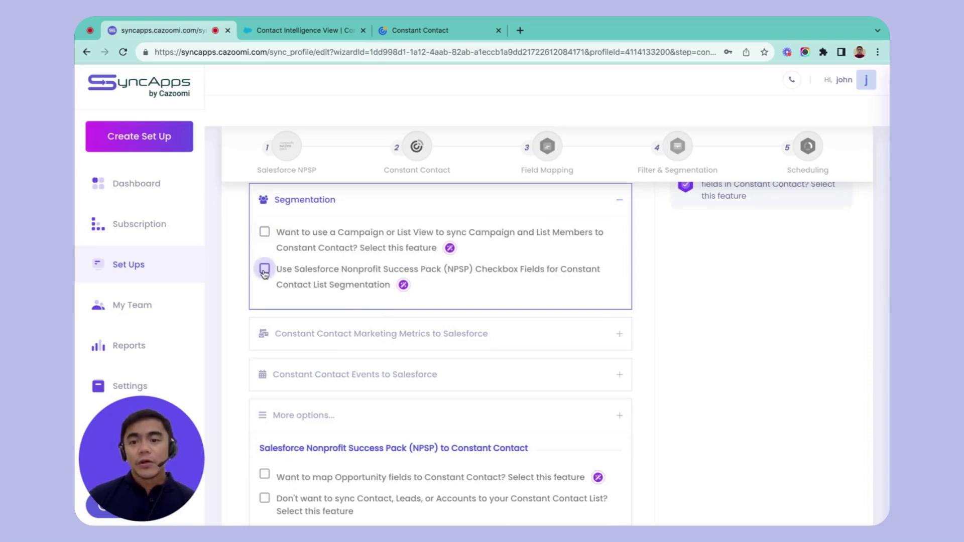
{"action": "left_click", "coordinate": [263, 272]}
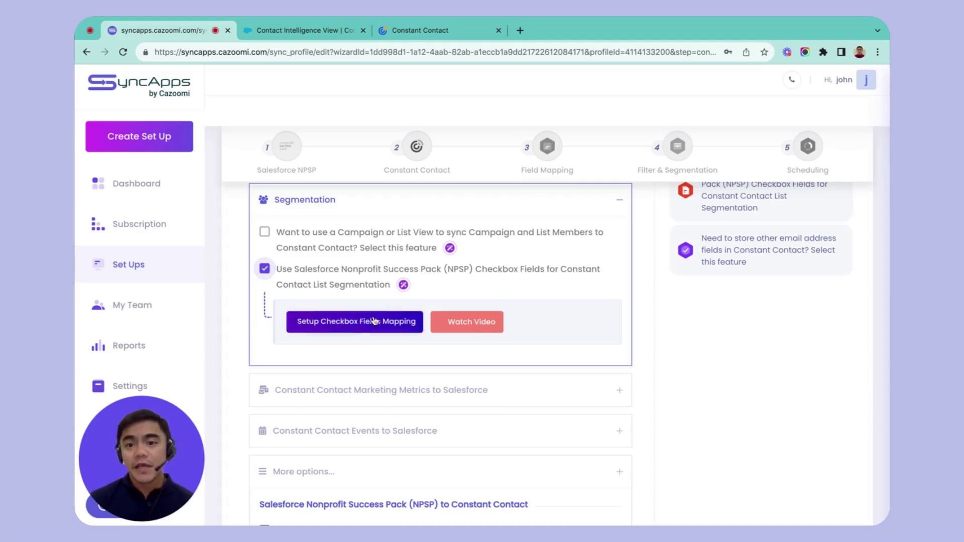
Select the Private field in the NPSP checkbox fields mapping
{"action": "left_click", "coordinate": [349, 331]}
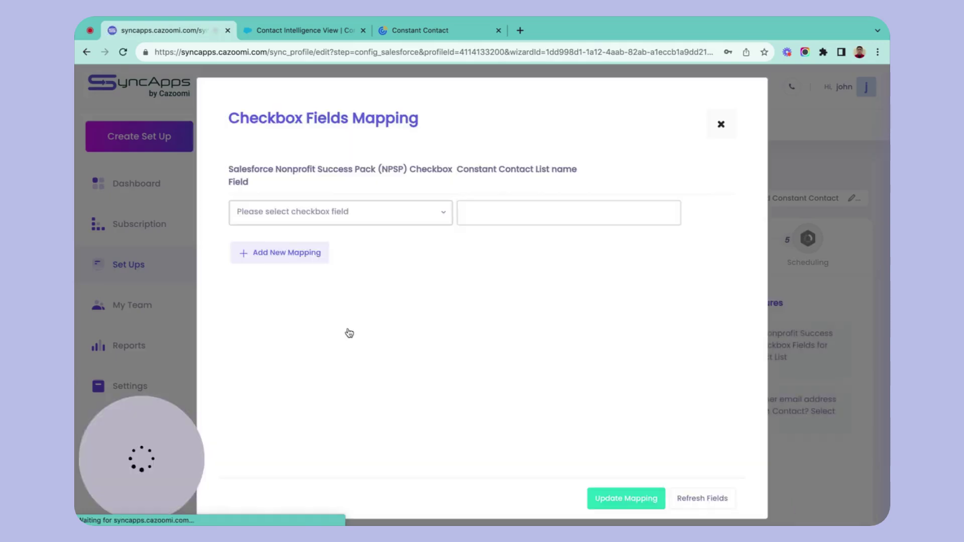
{"action": "left_click", "coordinate": [411, 221]}
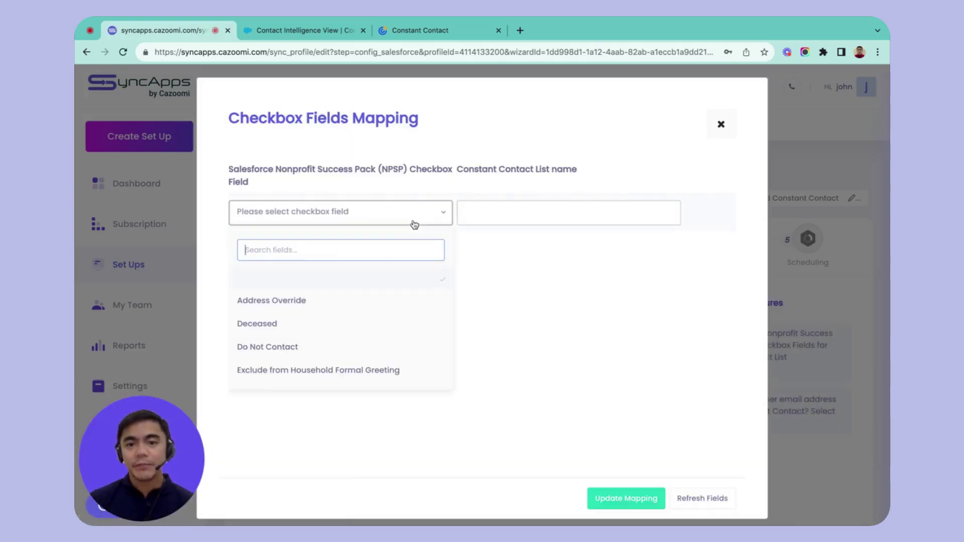
{"action": "scroll", "coordinate": [330, 366], "scroll_direction": "down", "scroll_amount": 3}
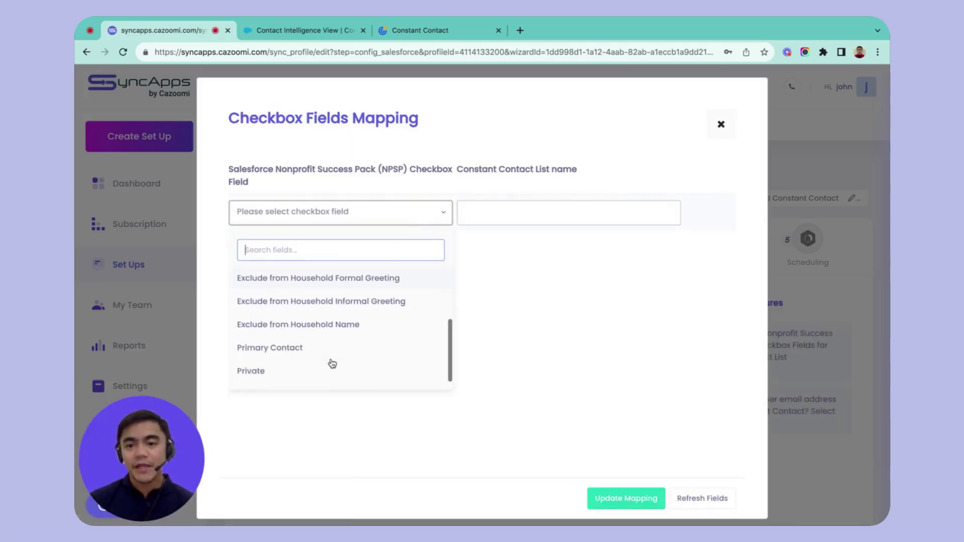
{"action": "left_click", "coordinate": [300, 372]}
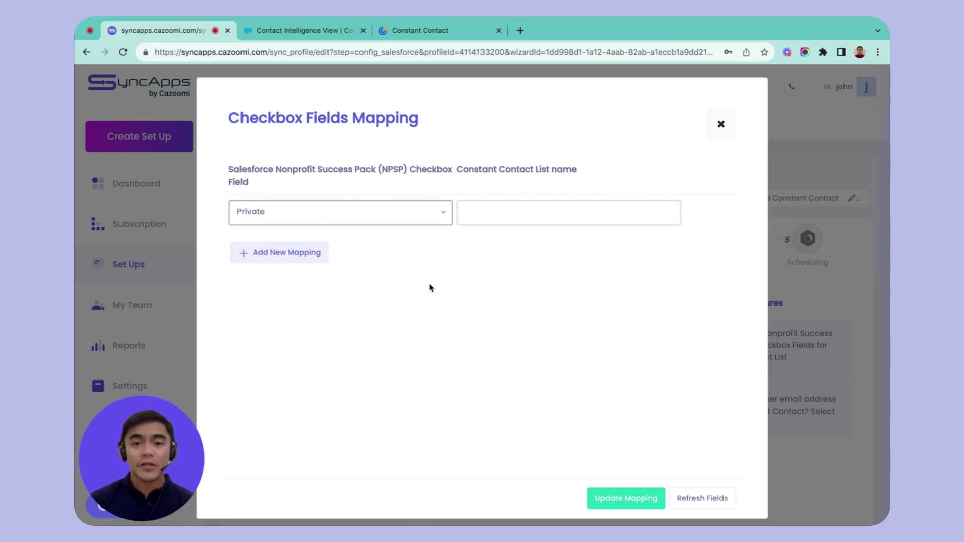
Enter 'Potential 2.0' as its Constant Contact list and close the mapping window
{"action": "left_click", "coordinate": [508, 212]}
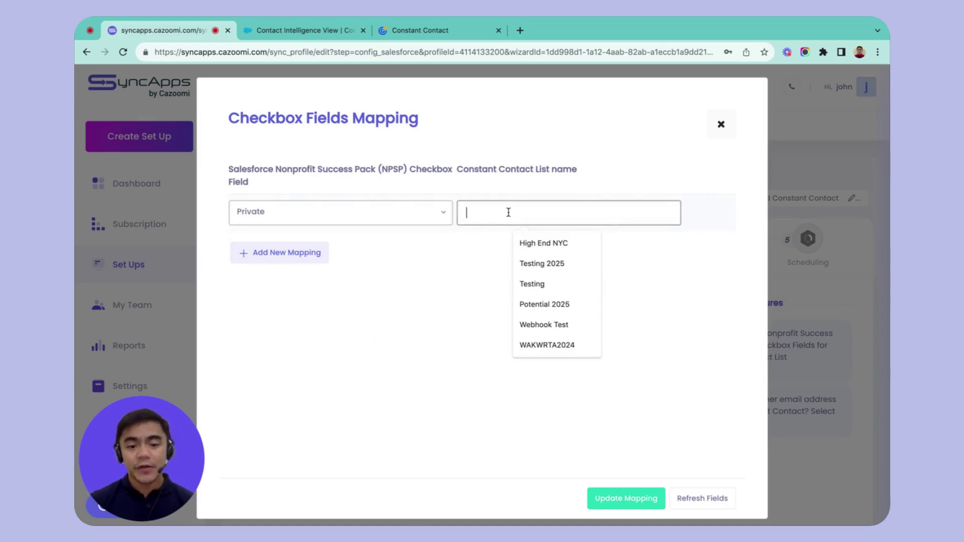
{"action": "type", "text": "Potential w.0"}
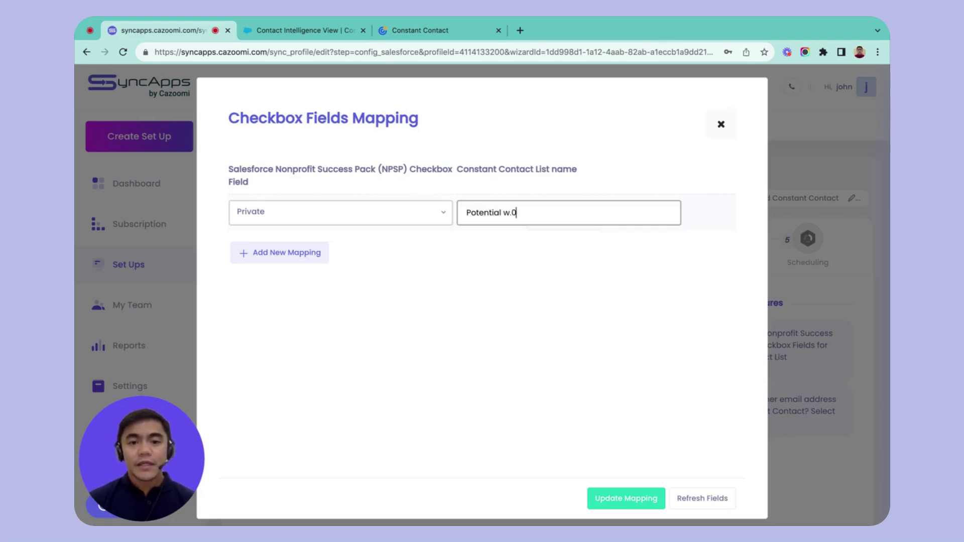
{"action": "key", "text": "BackSpace"}
{"action": "key", "text": "BackSpace"}
{"action": "key", "text": "BackSpace"}
{"action": "type", "text": "2.0"}
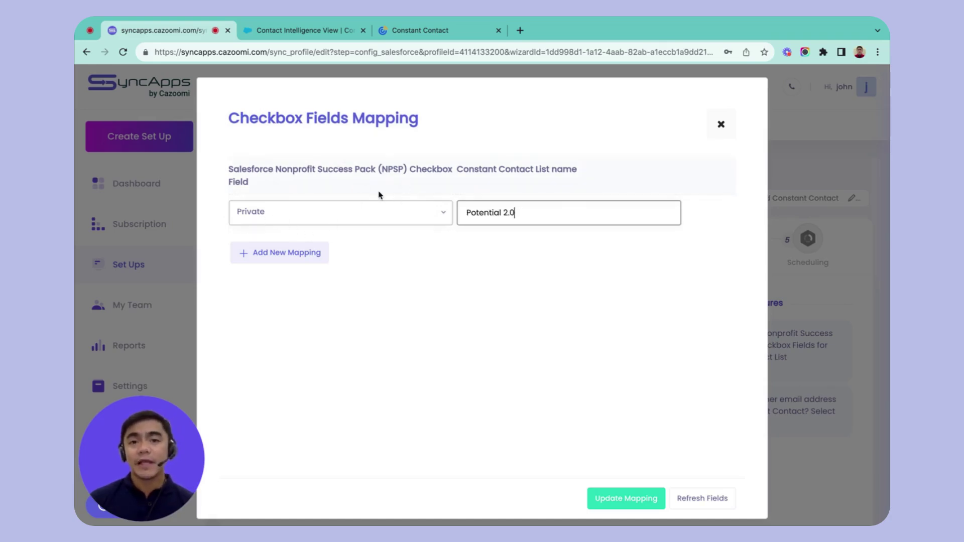
{"action": "left_click", "coordinate": [722, 125]}
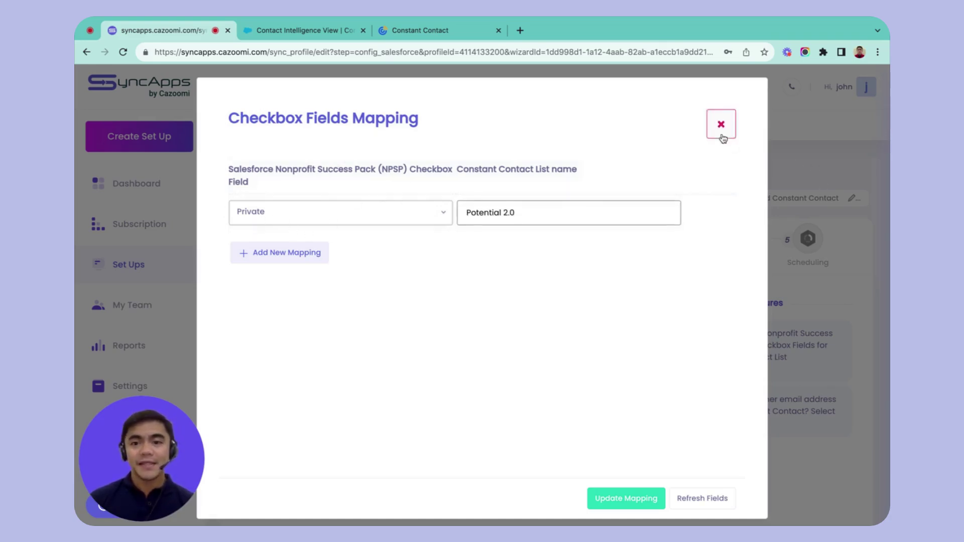
{"action": "scroll", "coordinate": [517, 287], "scroll_direction": "down", "scroll_amount": 6}
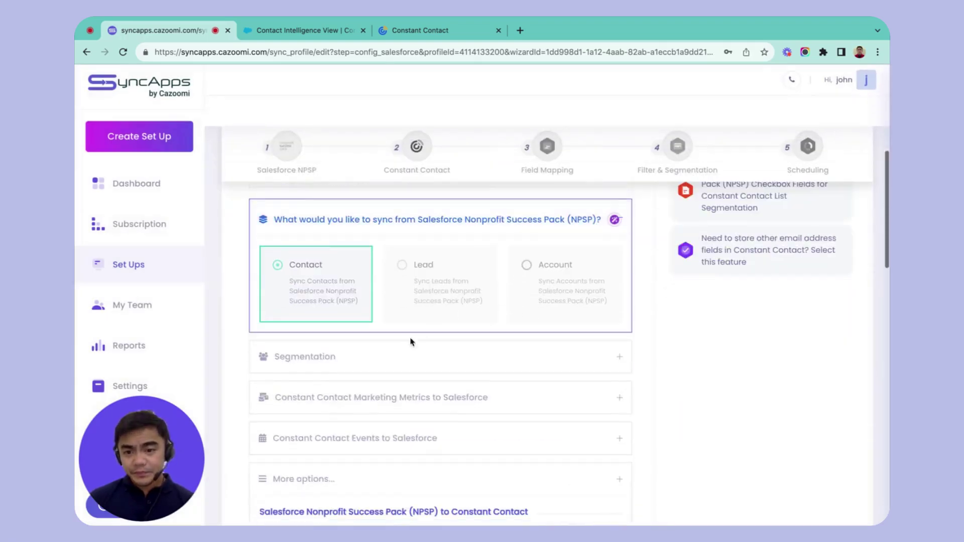
{"action": "left_click", "coordinate": [397, 356]}
Turn off NPSP checkbox field segmentation and expand the Marketing Metrics to Salesforce section
{"action": "scroll", "coordinate": [397, 356], "scroll_direction": "down", "scroll_amount": 2}
{"action": "left_click", "coordinate": [265, 315]}
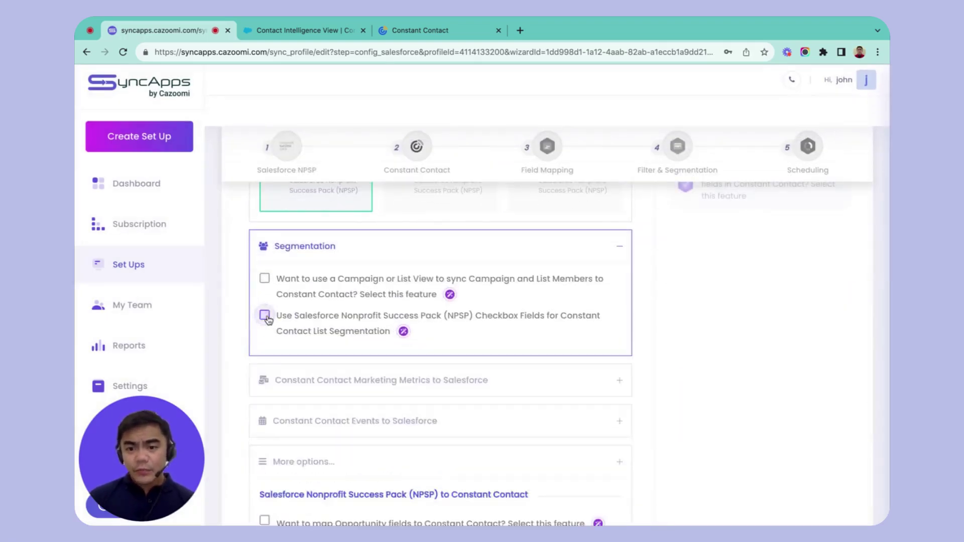
{"action": "scroll", "coordinate": [337, 325], "scroll_direction": "down", "scroll_amount": 1}
{"action": "left_click", "coordinate": [337, 325]}
{"action": "scroll", "coordinate": [344, 327], "scroll_direction": "down", "scroll_amount": 1}
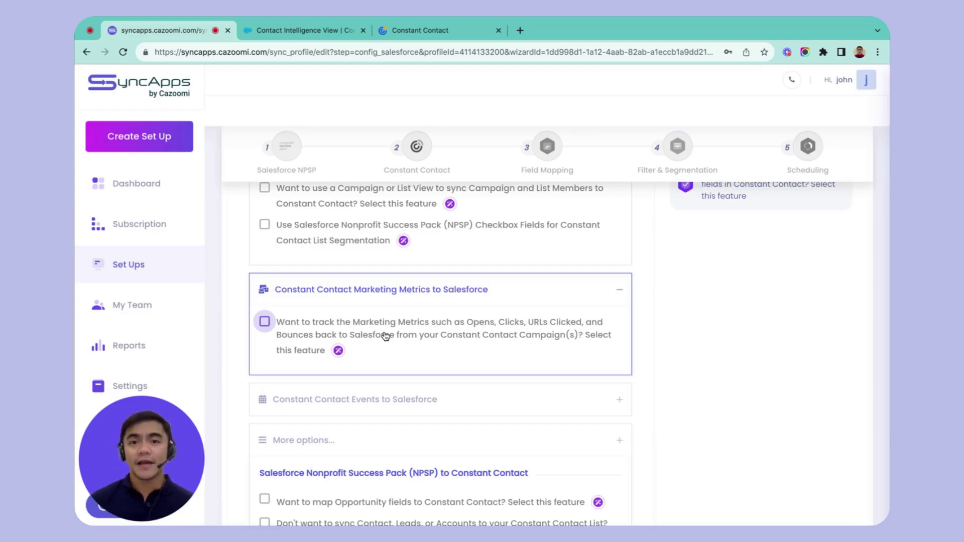
Enable Marketing Metrics and review the campaign response sync modes without changing them
{"action": "left_click", "coordinate": [265, 321]}
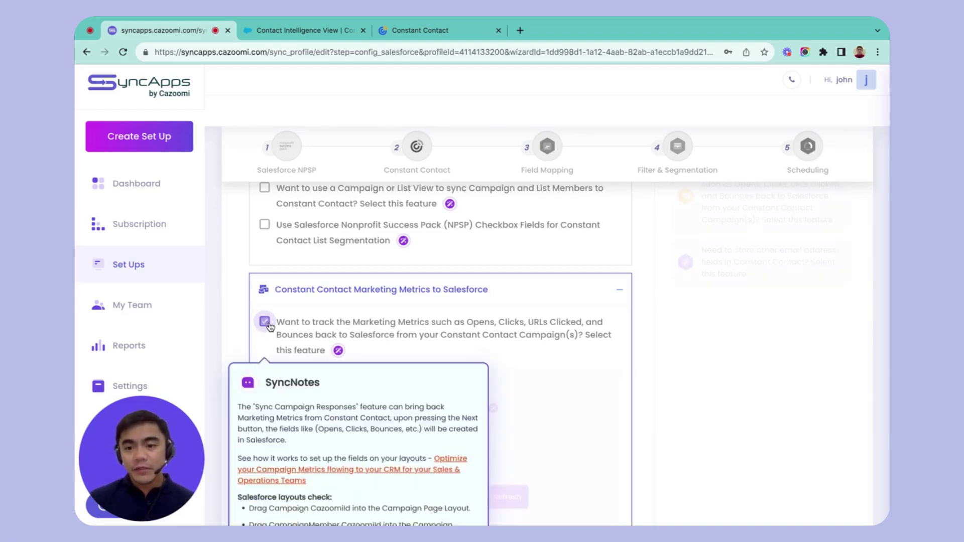
{"action": "scroll", "coordinate": [457, 333], "scroll_direction": "down", "scroll_amount": 2}
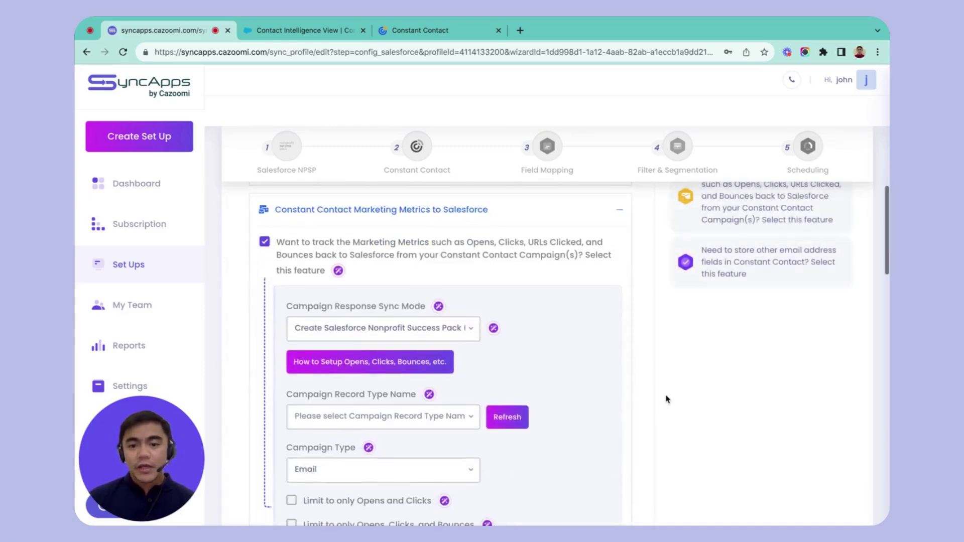
{"action": "left_click", "coordinate": [457, 333]}
{"action": "scroll", "coordinate": [456, 333], "scroll_direction": "down", "scroll_amount": 1}
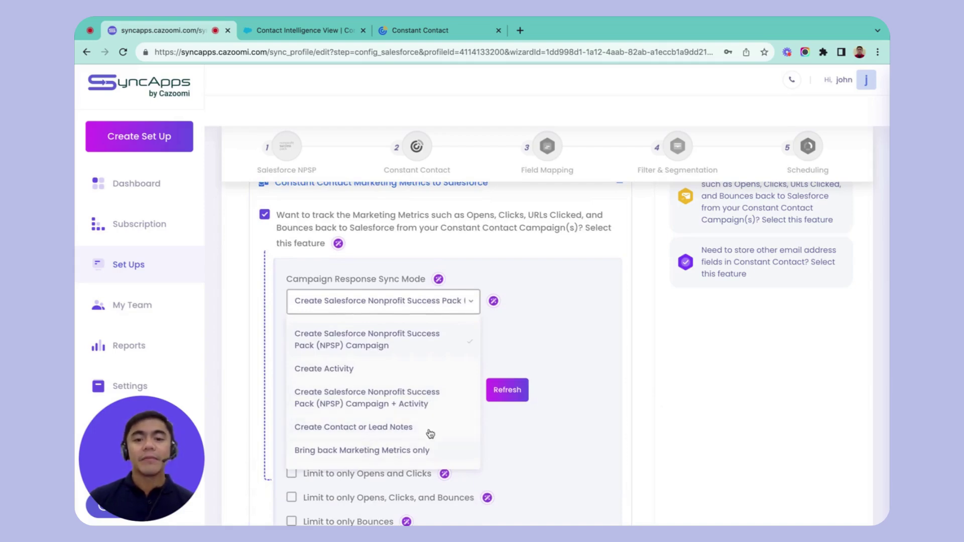
{"action": "left_click", "coordinate": [646, 309]}
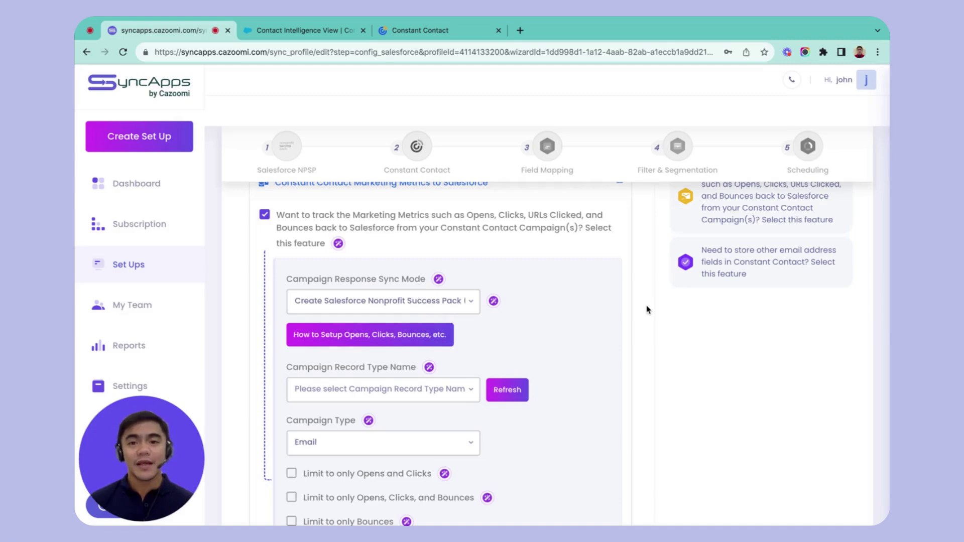
Turn Marketing Metrics back off and advance to the Constant Contact step
{"action": "left_click", "coordinate": [264, 215]}
{"action": "scroll", "coordinate": [264, 217], "scroll_direction": "down", "scroll_amount": 5}
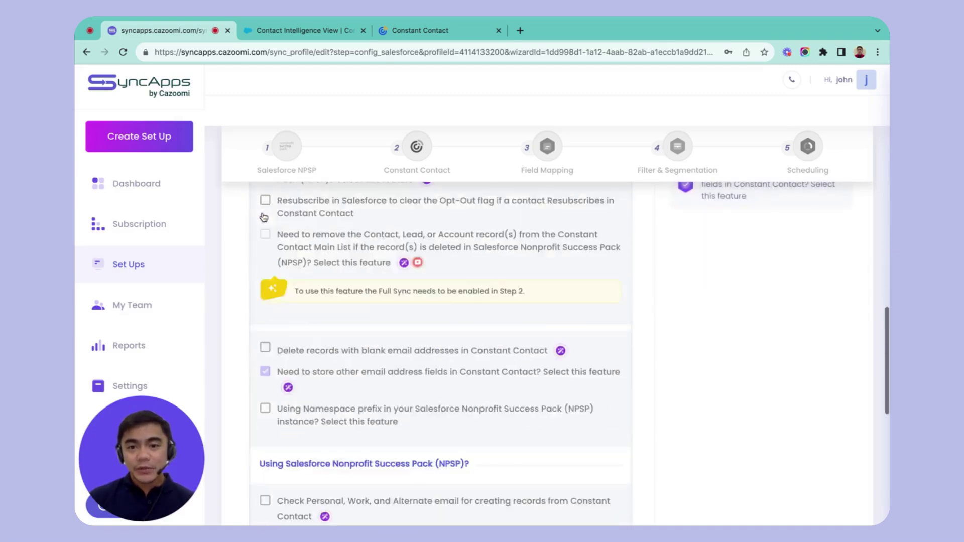
{"action": "scroll", "coordinate": [265, 218], "scroll_direction": "down", "scroll_amount": 5}
{"action": "scroll", "coordinate": [264, 217], "scroll_direction": "up", "scroll_amount": 20}
{"action": "scroll", "coordinate": [264, 217], "scroll_direction": "down", "scroll_amount": 14}
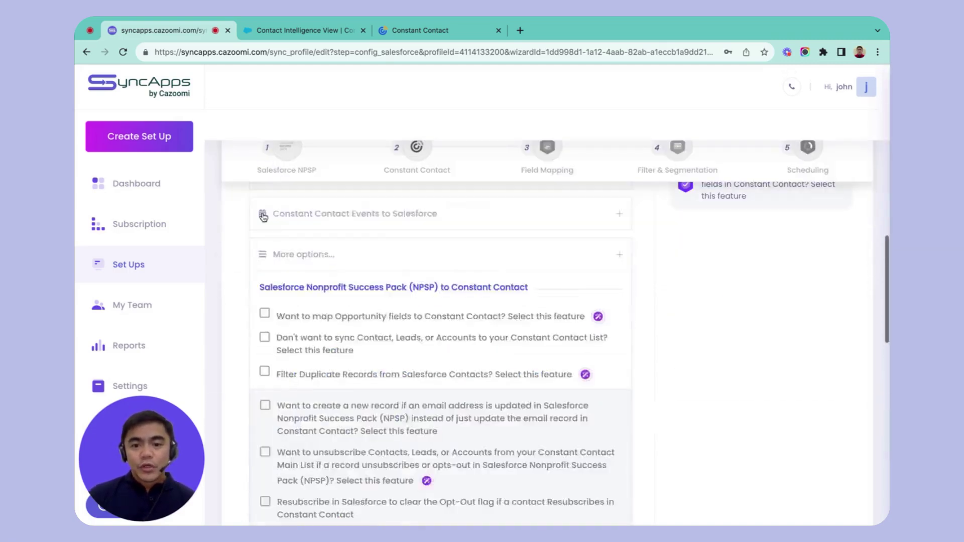
{"action": "scroll", "coordinate": [264, 217], "scroll_direction": "down", "scroll_amount": 10}
{"action": "left_click", "coordinate": [816, 458]}
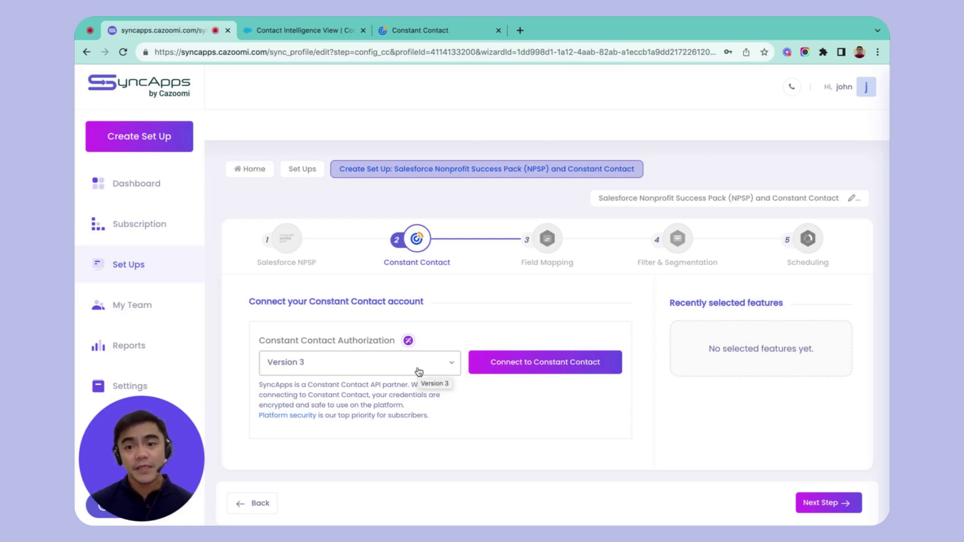
Keep Version 3 as the Constant Contact authorization and connect the account via API V3
{"action": "left_click", "coordinate": [419, 371]}
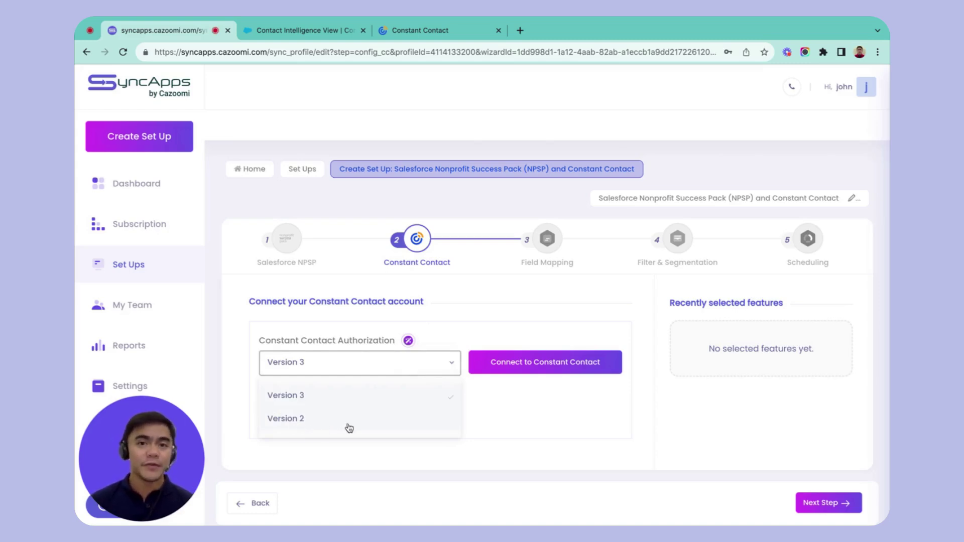
{"action": "left_click", "coordinate": [480, 305]}
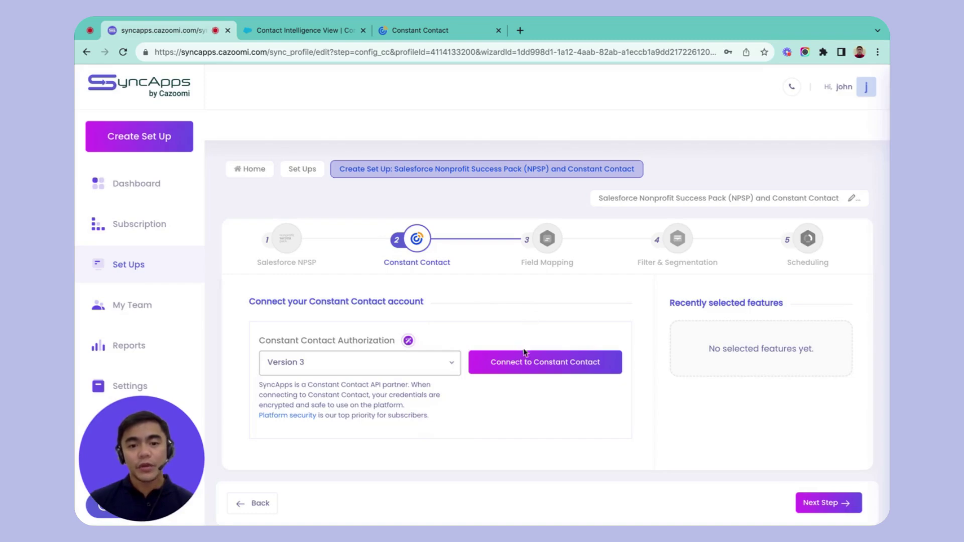
{"action": "left_click", "coordinate": [551, 368]}
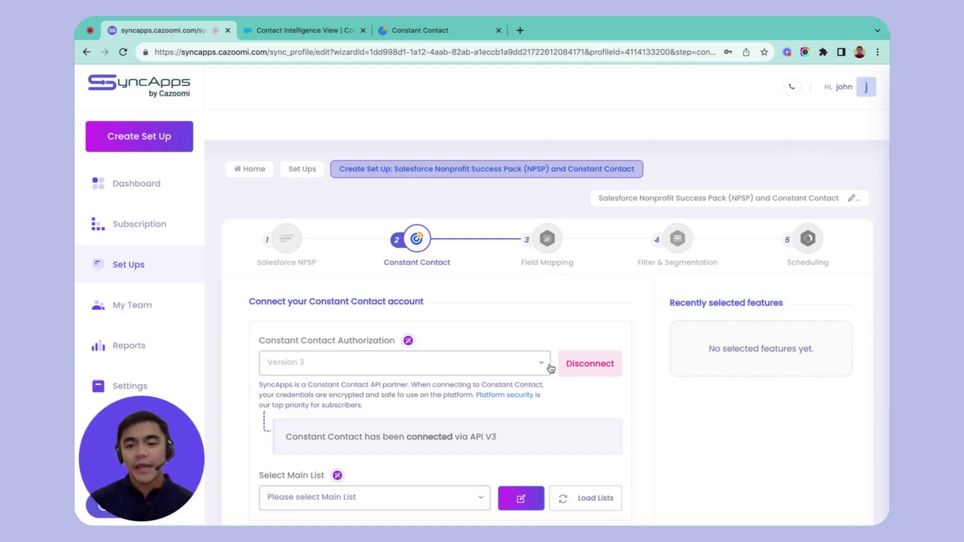
{"action": "scroll", "coordinate": [551, 369], "scroll_direction": "down", "scroll_amount": 2}
Create a new Constant Contact main list named 'testing 2024 list'
{"action": "scroll", "coordinate": [444, 399], "scroll_direction": "down", "scroll_amount": 1}
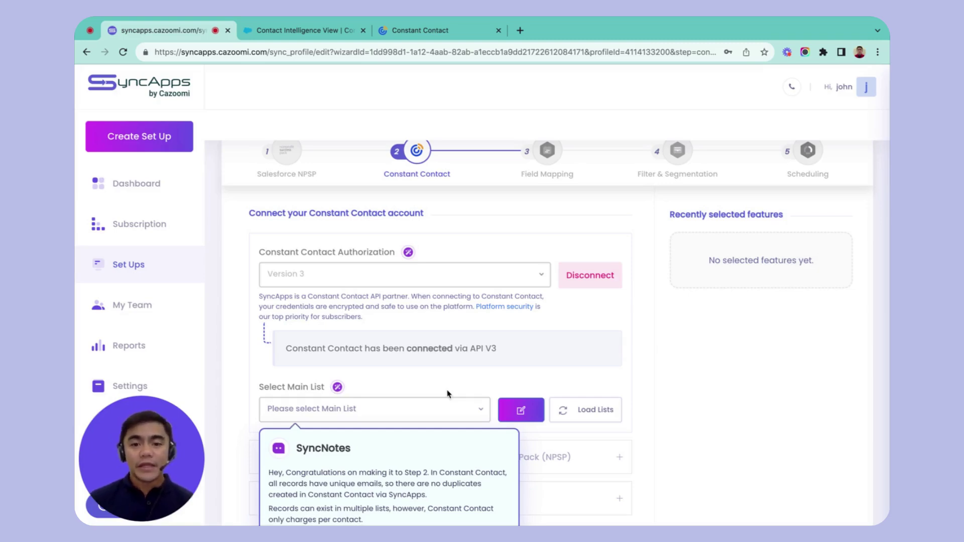
{"action": "scroll", "coordinate": [455, 391], "scroll_direction": "down", "scroll_amount": 1}
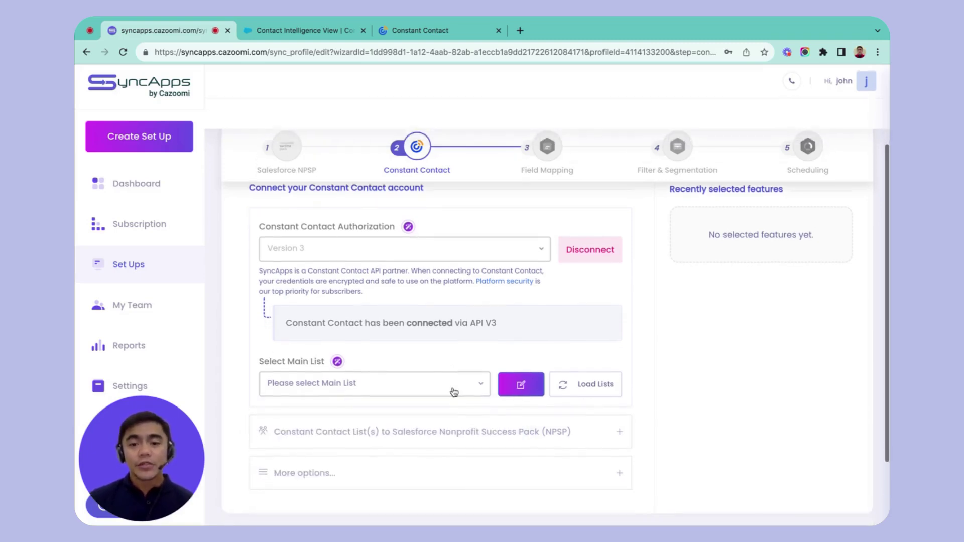
{"action": "left_click", "coordinate": [517, 387]}
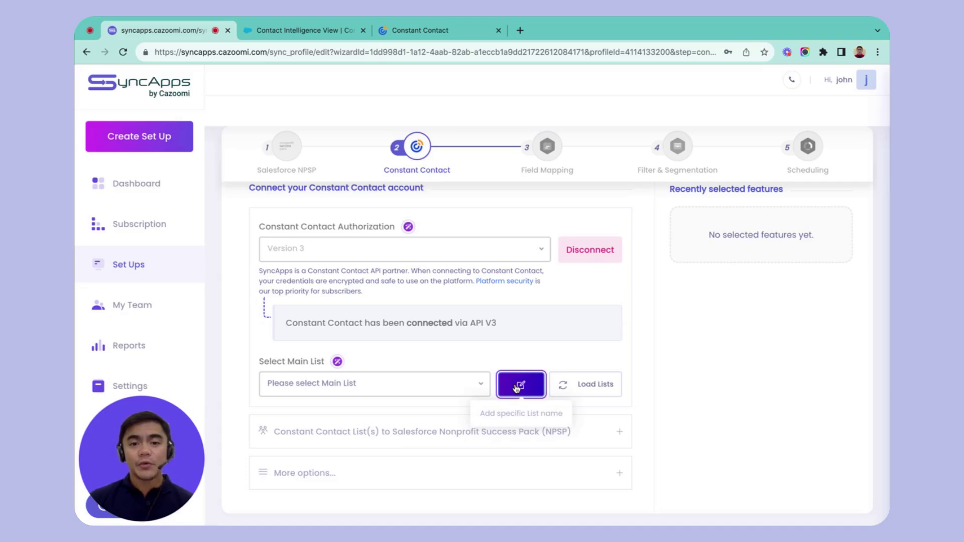
{"action": "scroll", "coordinate": [517, 390], "scroll_direction": "down", "scroll_amount": 1}
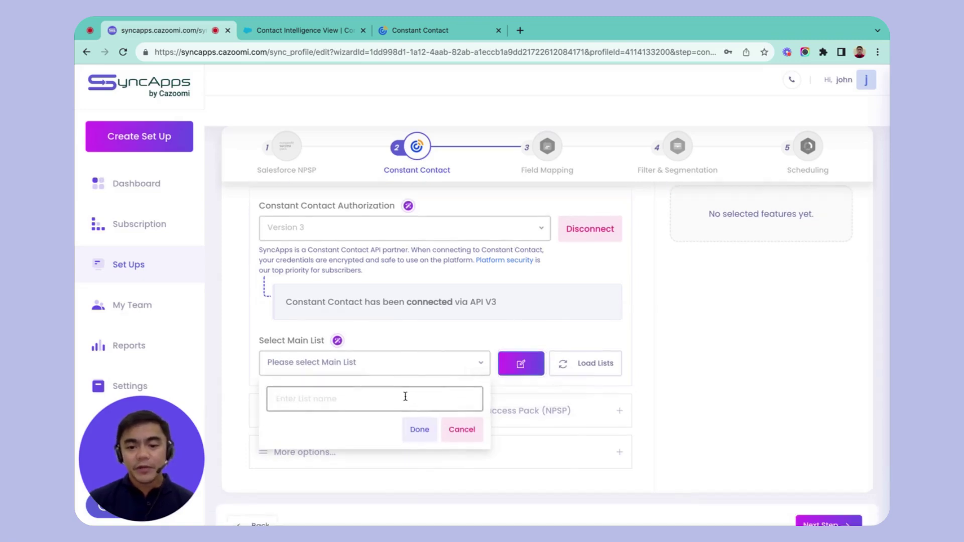
{"action": "type", "text": "testing 202"}
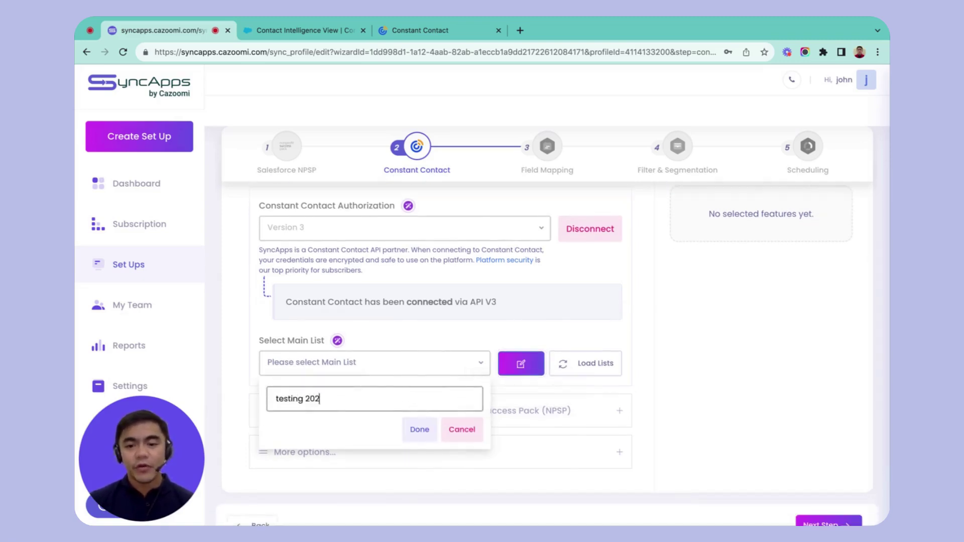
{"action": "type", "text": "4"}
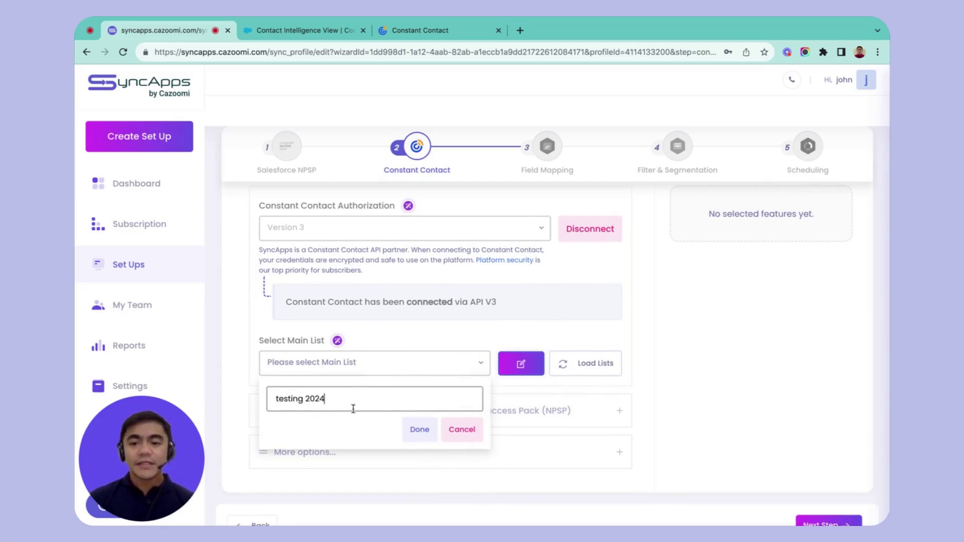
{"action": "type", "text": " list"}
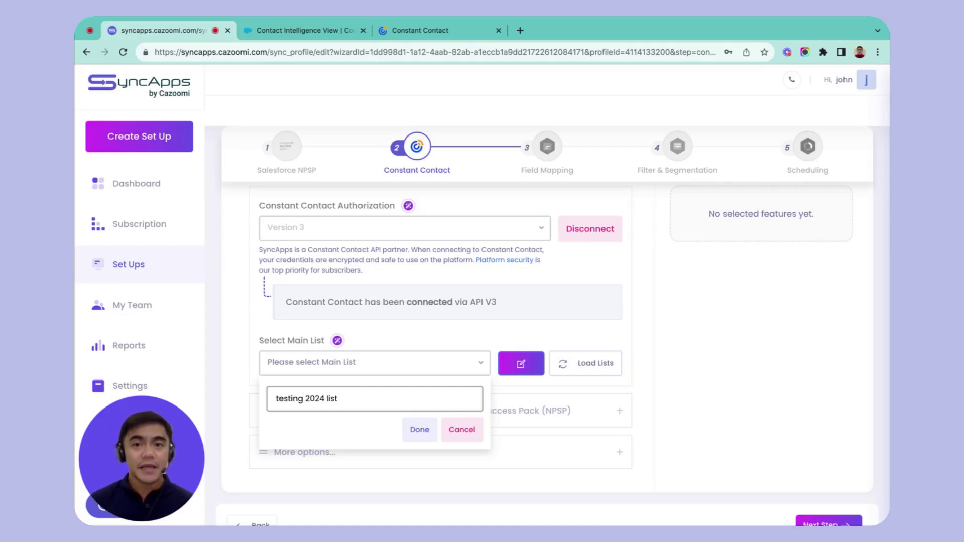
{"action": "left_click", "coordinate": [420, 430]}
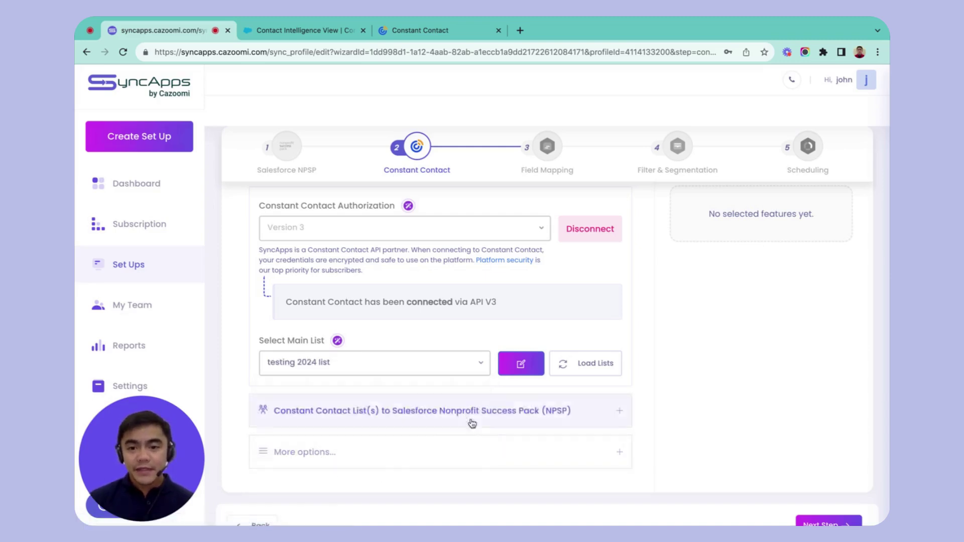
Expand More options to show the Full Sync Schedule settings
{"action": "scroll", "coordinate": [713, 400], "scroll_direction": "down", "scroll_amount": 1}
{"action": "left_click", "coordinate": [571, 417]}
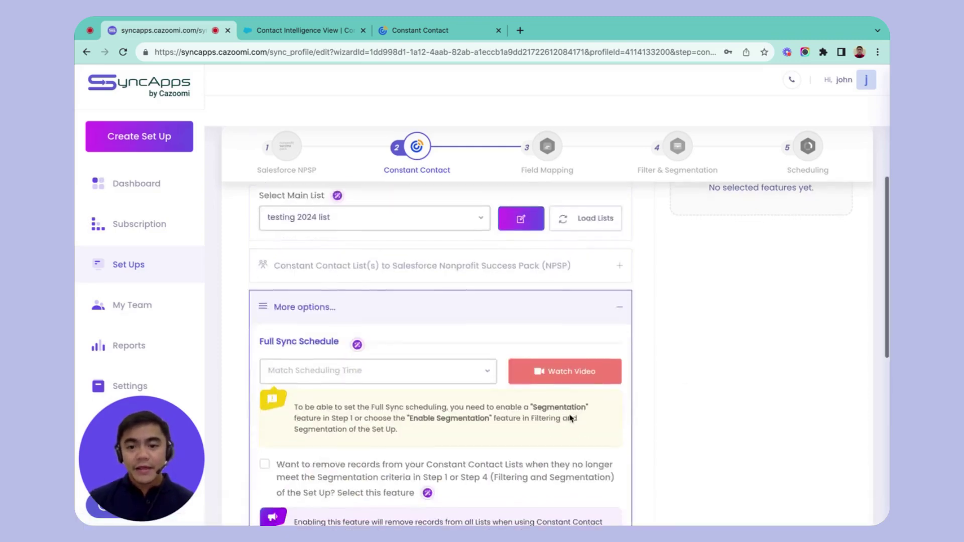
{"action": "scroll", "coordinate": [571, 419], "scroll_direction": "down", "scroll_amount": 2}
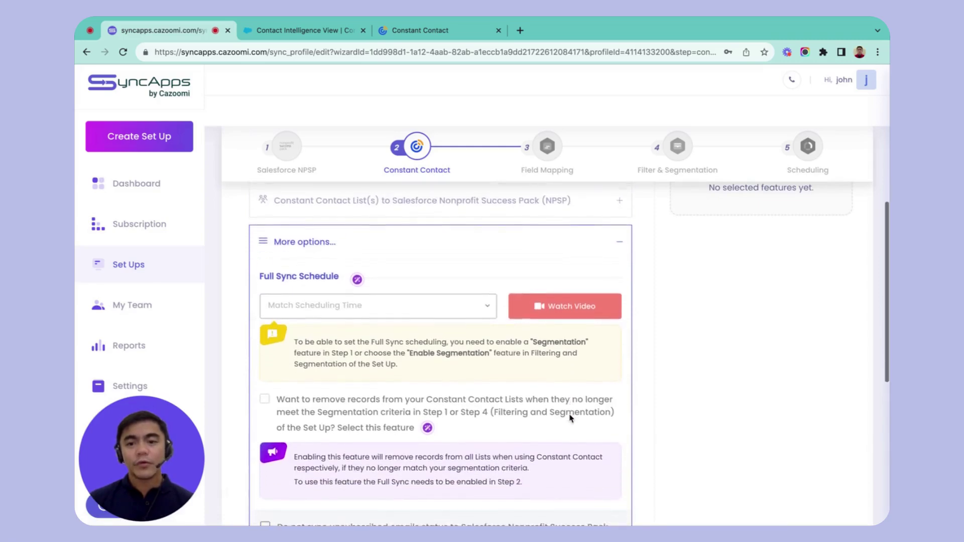
Review the Full Sync Schedule options unchanged, then advance to step 3, Field Mapping
{"action": "scroll", "coordinate": [452, 252], "scroll_direction": "down", "scroll_amount": 1}
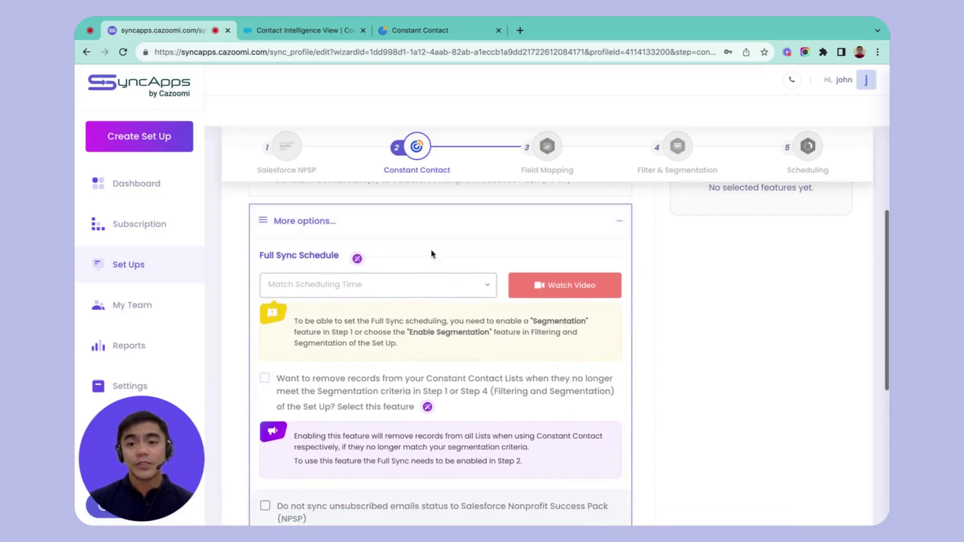
{"action": "scroll", "coordinate": [443, 252], "scroll_direction": "up", "scroll_amount": 1}
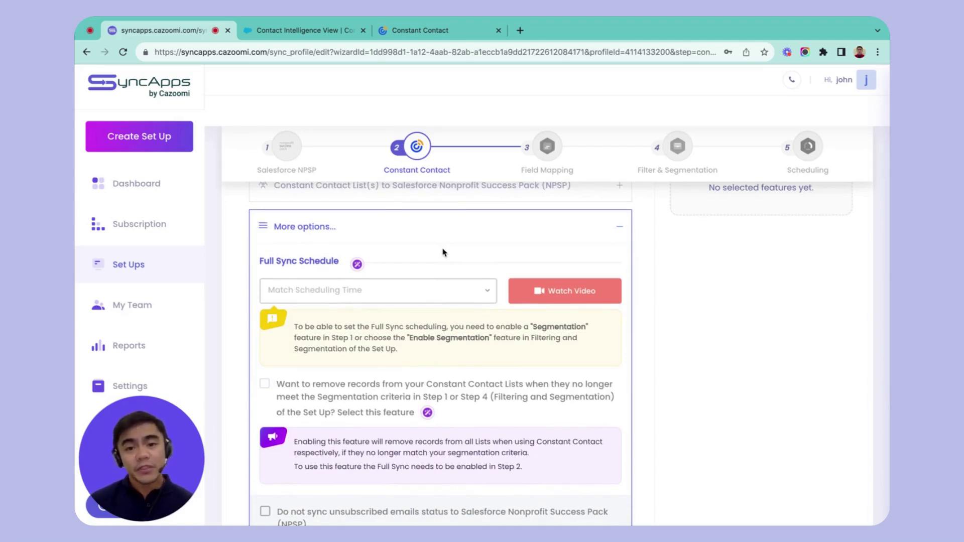
{"action": "scroll", "coordinate": [490, 254], "scroll_direction": "up", "scroll_amount": 1}
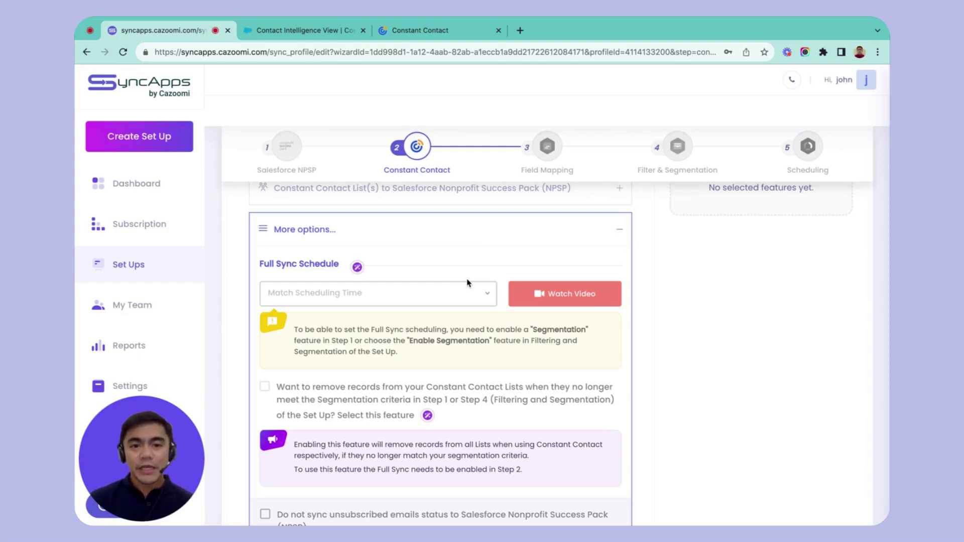
{"action": "scroll", "coordinate": [468, 283], "scroll_direction": "down", "scroll_amount": 10}
{"action": "left_click", "coordinate": [827, 457]}
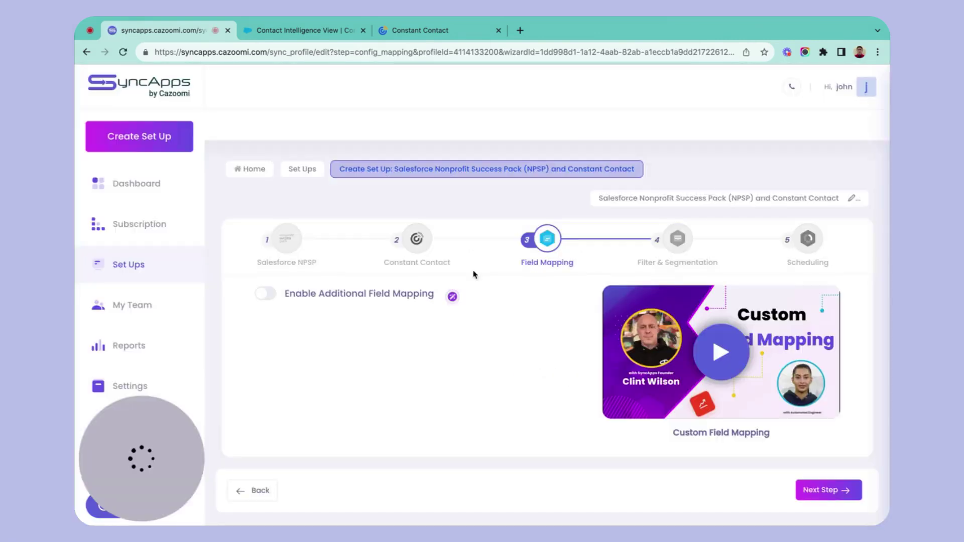
Turn on Enable Additional Field Mapping and dismiss the field mapping flow pop-up
{"action": "left_click", "coordinate": [264, 295]}
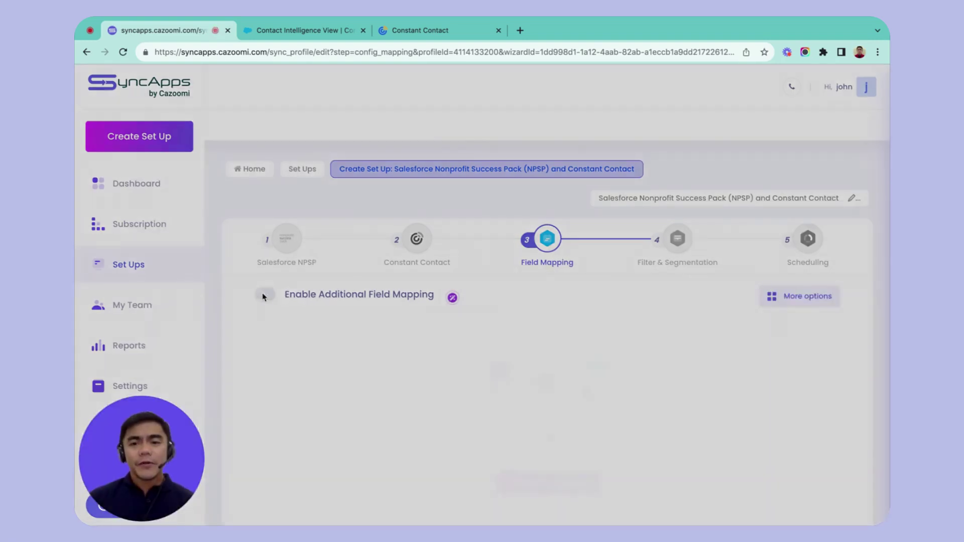
{"action": "left_click", "coordinate": [746, 174]}
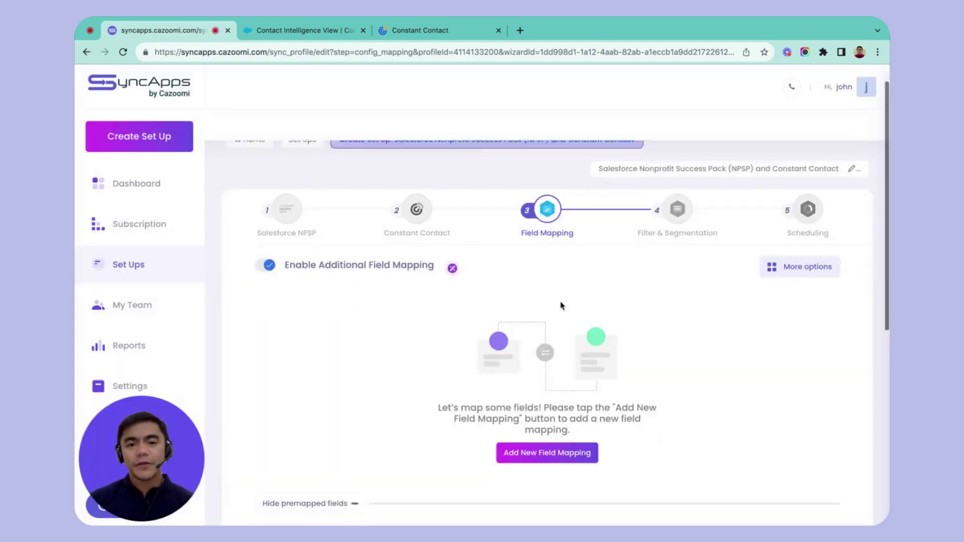
{"action": "scroll", "coordinate": [561, 306], "scroll_direction": "down", "scroll_amount": 1}
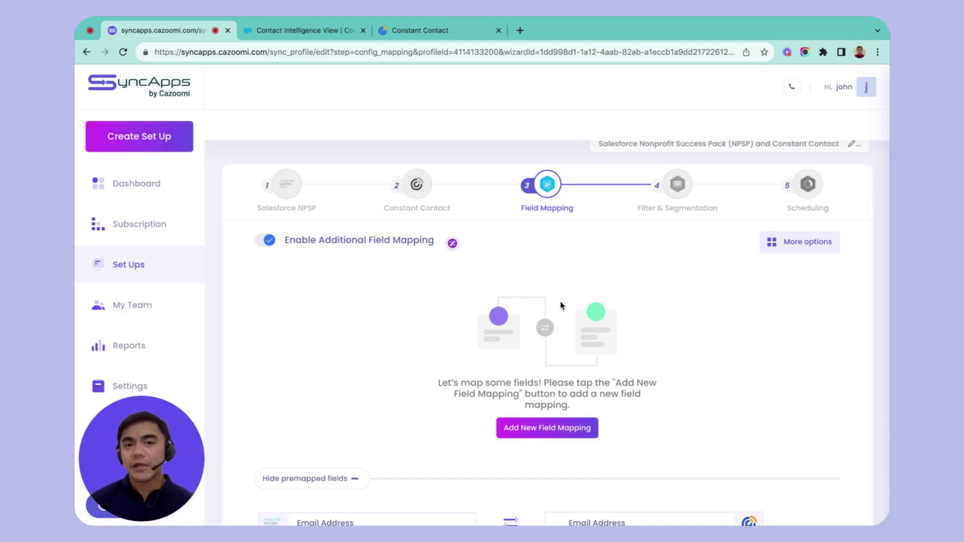
Add a mapping row with Company Name as the Salesforce NPSP field, leaving Constant Contact field unchosen
{"action": "left_click", "coordinate": [552, 431]}
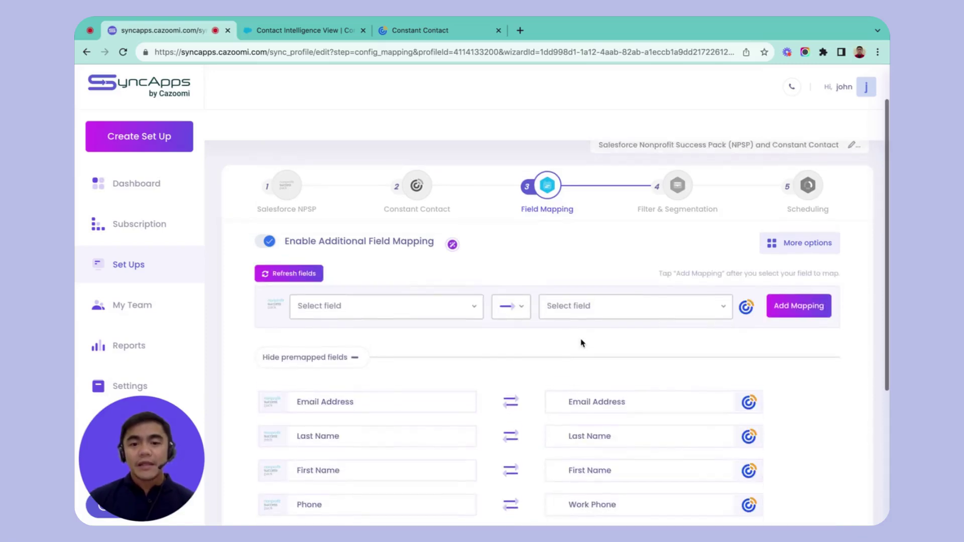
{"action": "left_click", "coordinate": [462, 308]}
{"action": "scroll", "coordinate": [420, 408], "scroll_direction": "down", "scroll_amount": 3}
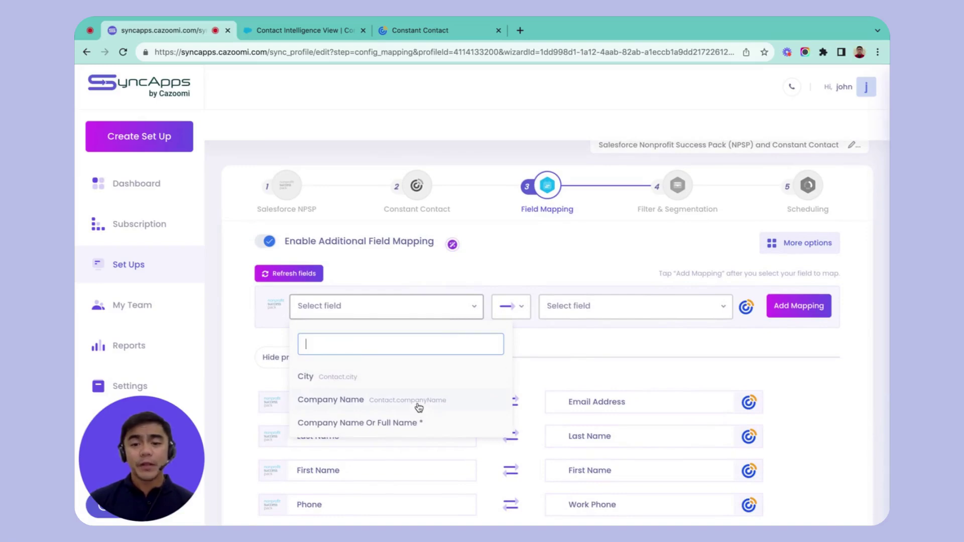
{"action": "left_click", "coordinate": [420, 407]}
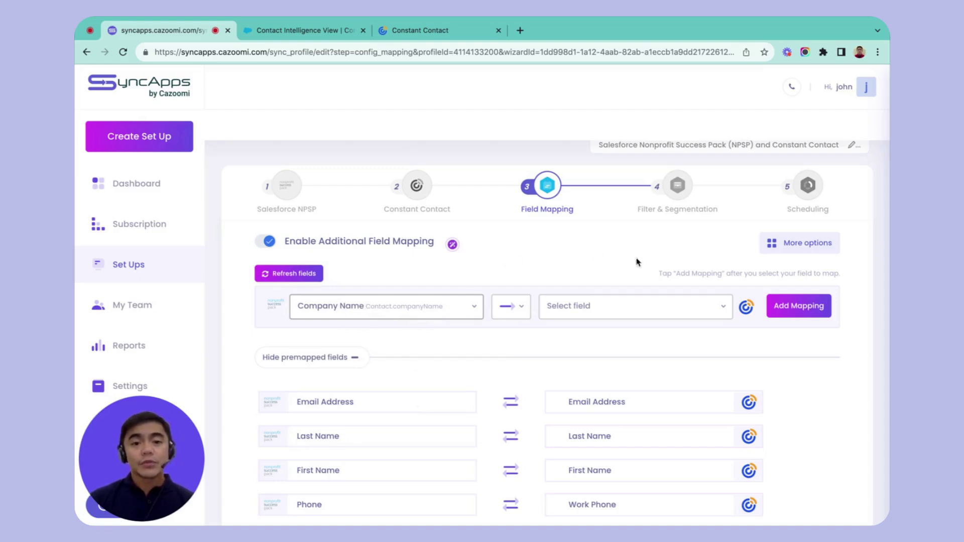
{"action": "left_click", "coordinate": [641, 310]}
{"action": "type", "text": "com"}
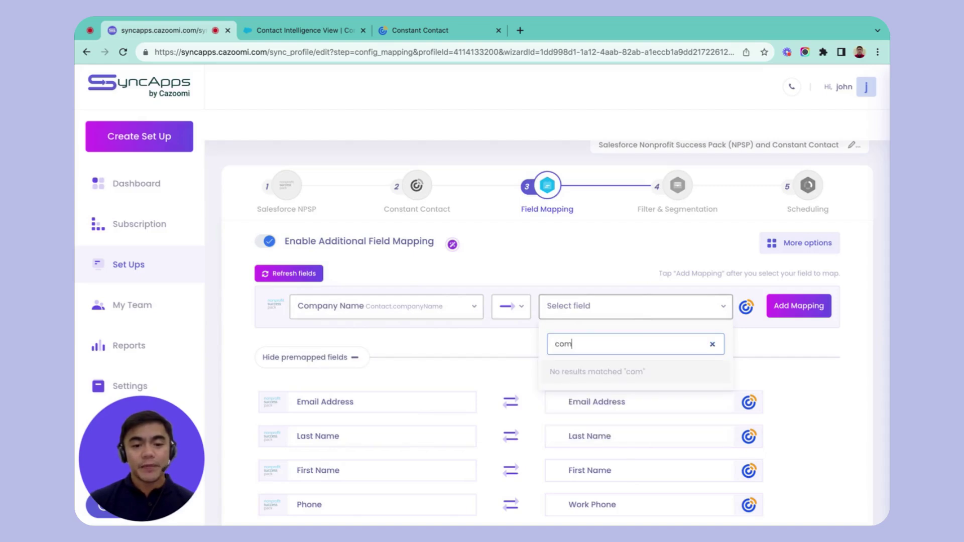
{"action": "key", "text": "BackSpace"}
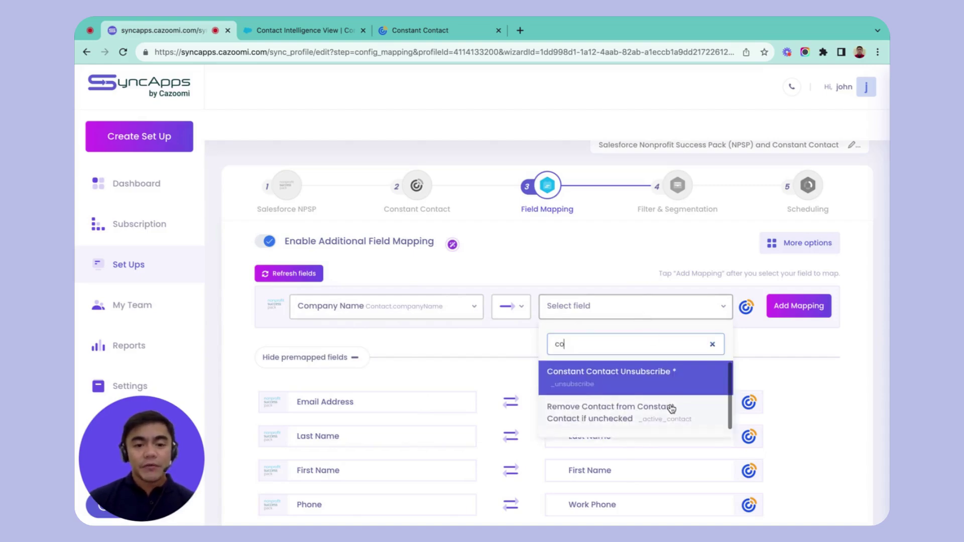
{"action": "left_click", "coordinate": [531, 359]}
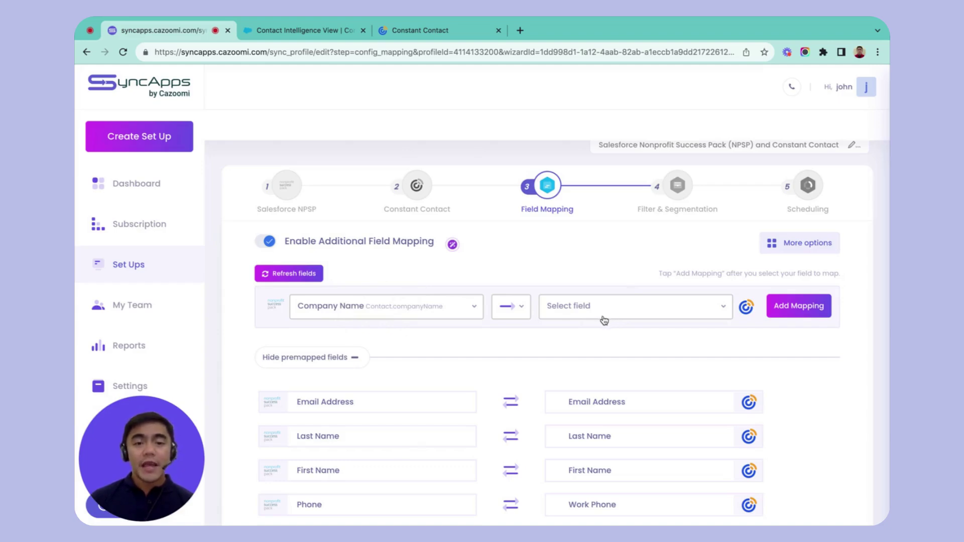
Keep the new row's sync direction one-way toward Constant Contact
{"action": "left_click", "coordinate": [516, 310]}
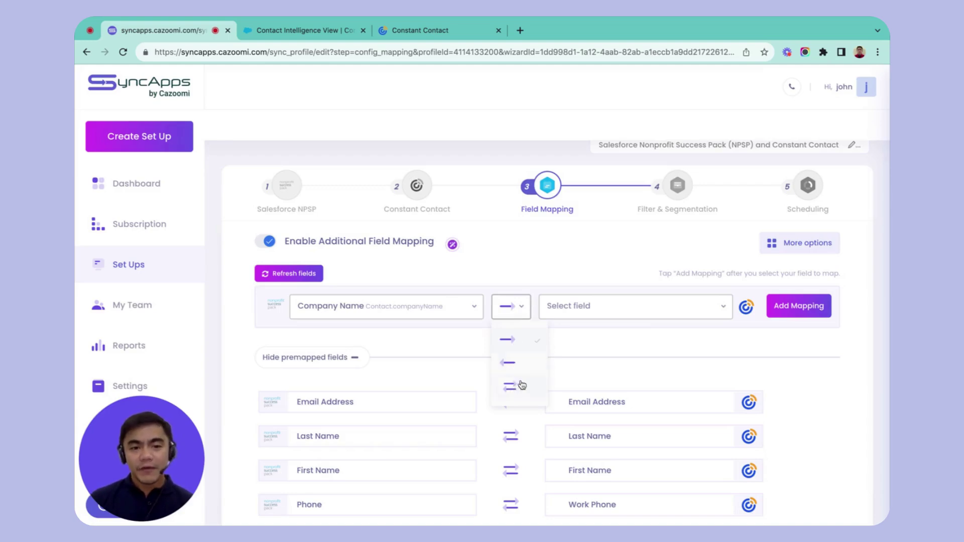
{"action": "left_click", "coordinate": [604, 350]}
{"action": "scroll", "coordinate": [605, 350], "scroll_direction": "down", "scroll_amount": 3}
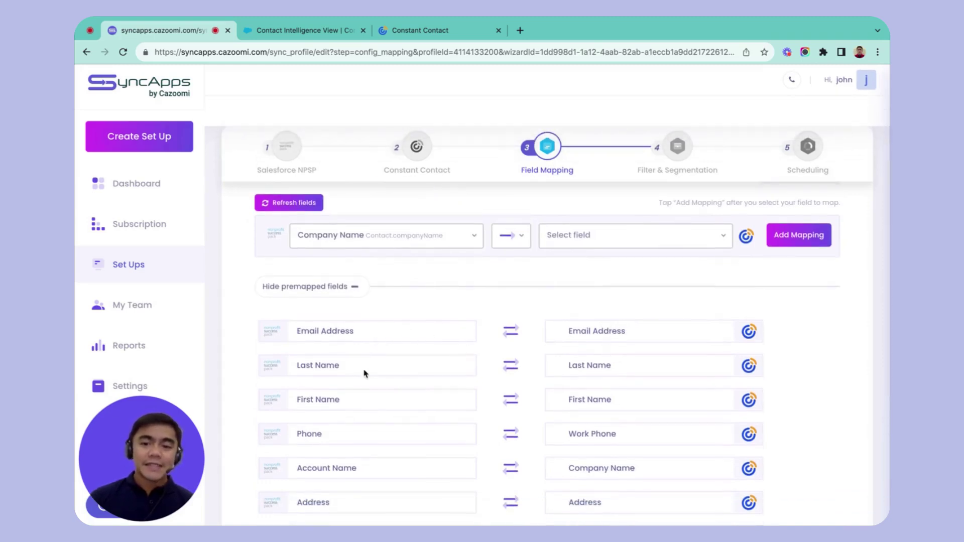
Scroll through the premapped field pairs down to Unsubscribe feeding Email Opt Out
{"action": "scroll", "coordinate": [337, 431], "scroll_direction": "down", "scroll_amount": 3}
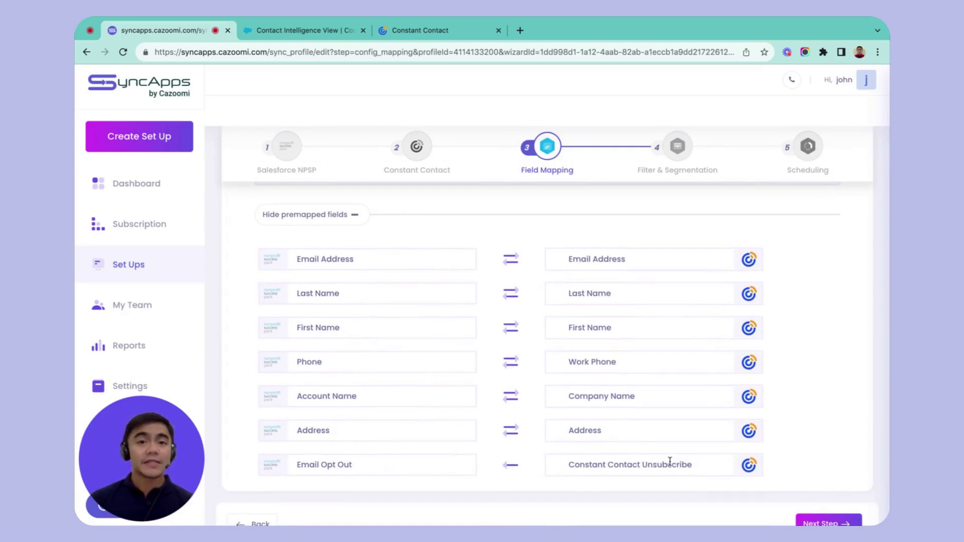
{"action": "scroll", "coordinate": [656, 410], "scroll_direction": "up", "scroll_amount": 2}
{"action": "scroll", "coordinate": [657, 412], "scroll_direction": "down", "scroll_amount": 1}
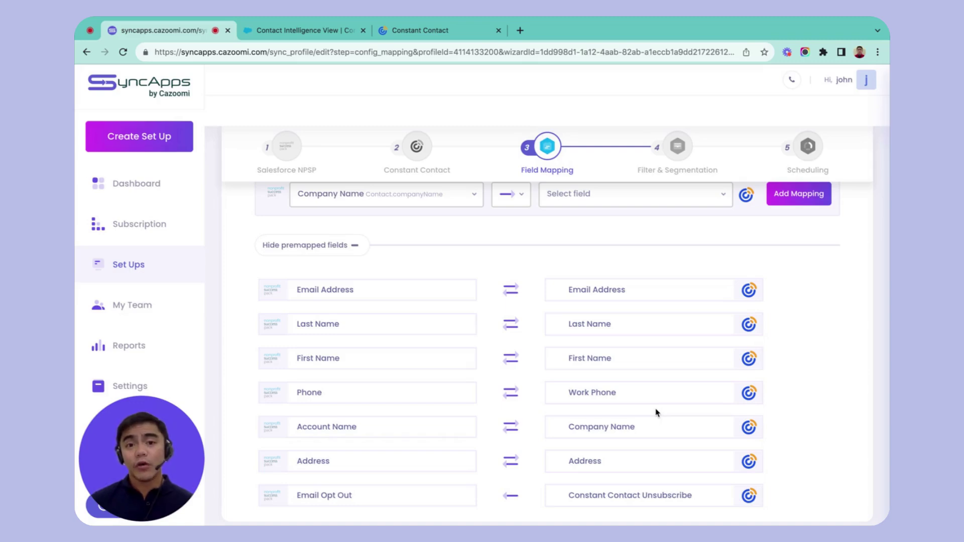
{"action": "scroll", "coordinate": [656, 413], "scroll_direction": "down", "scroll_amount": 1}
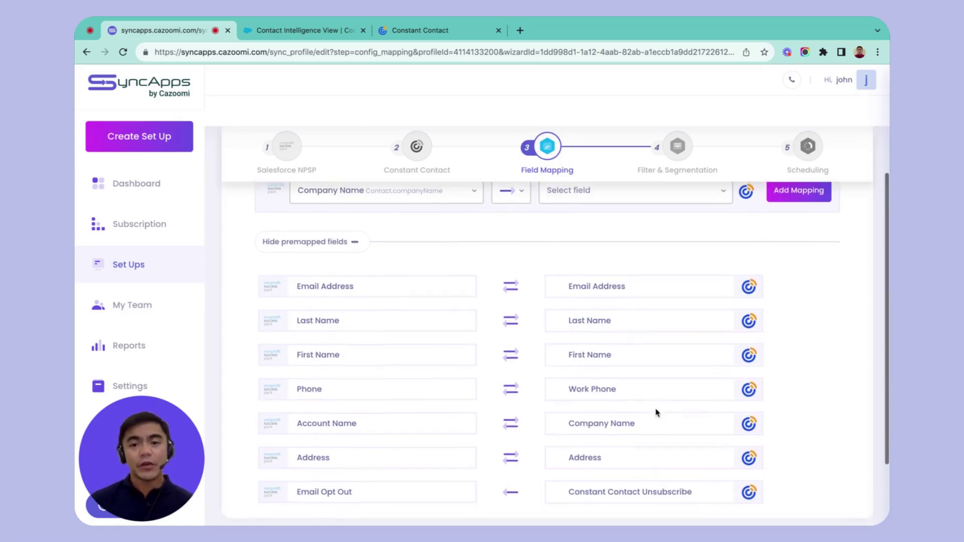
{"action": "scroll", "coordinate": [658, 303], "scroll_direction": "up", "scroll_amount": 4}
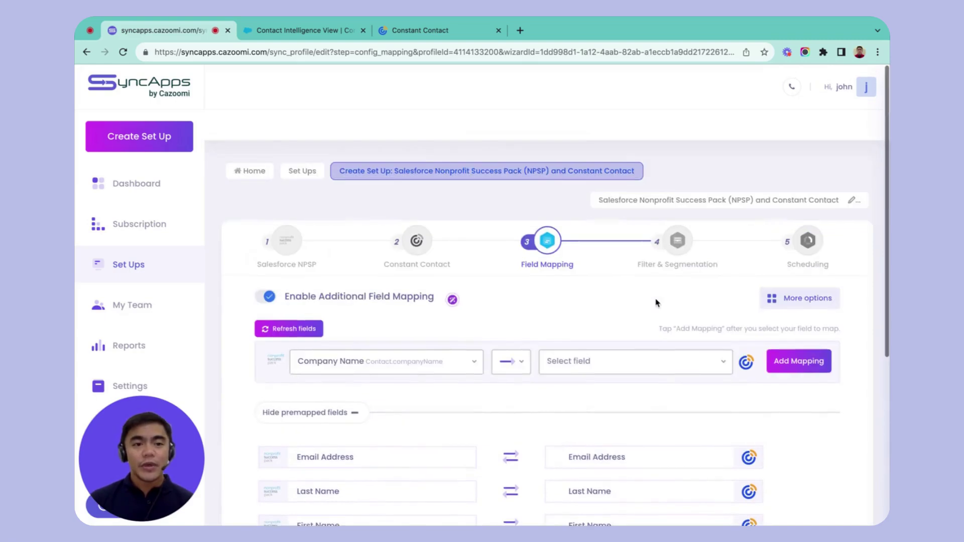
Look over the extra field-mapping options without changes and proceed past Field Mapping
{"action": "left_click", "coordinate": [780, 301]}
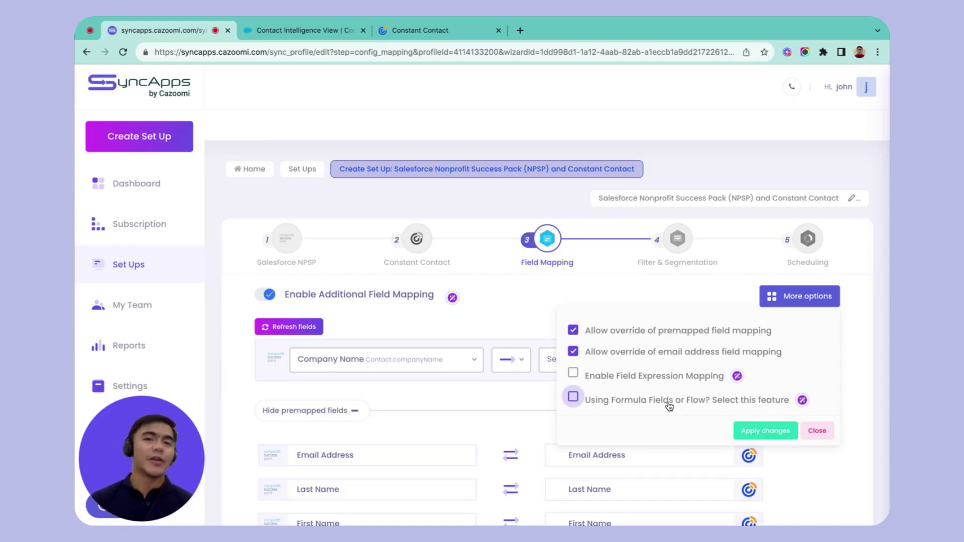
{"action": "left_click", "coordinate": [776, 296]}
{"action": "scroll", "coordinate": [728, 297], "scroll_direction": "down", "scroll_amount": 5}
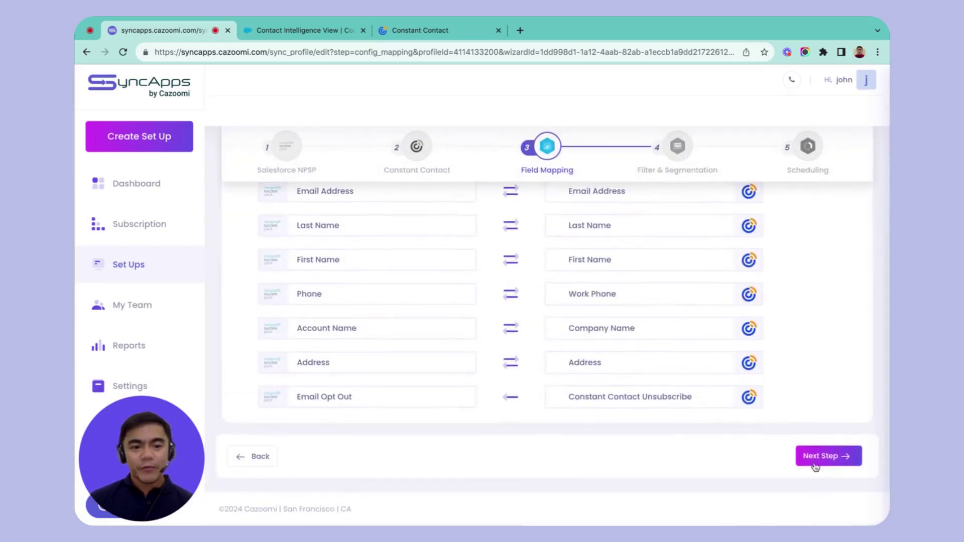
{"action": "left_click", "coordinate": [814, 463]}
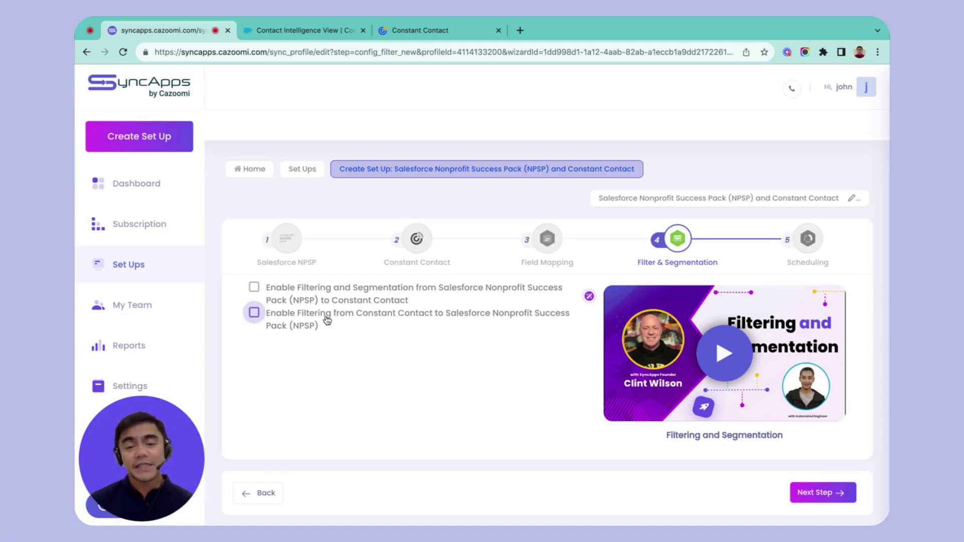
Try a Contact Owner Is Equal To filter with an owner's name, then disable NPSP filtering again
{"action": "left_click", "coordinate": [255, 287]}
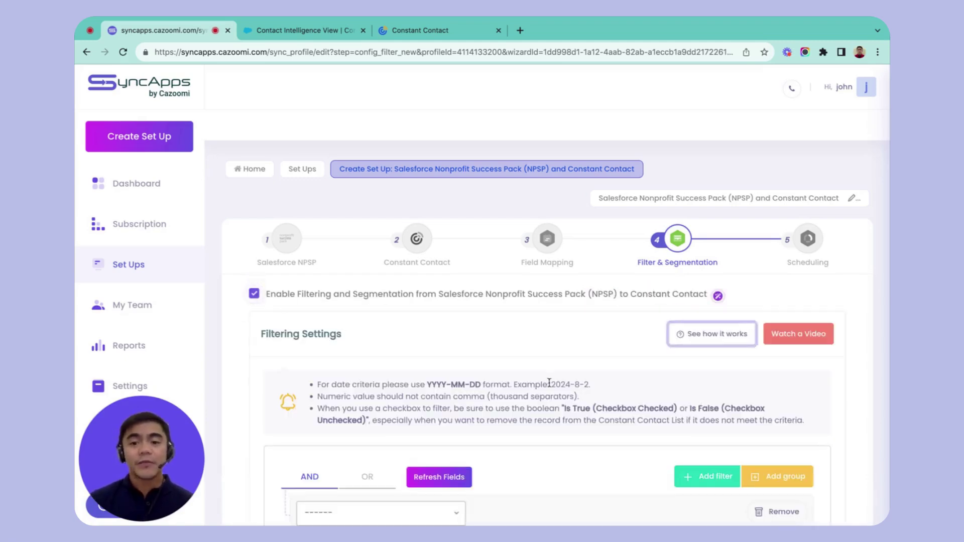
{"action": "scroll", "coordinate": [576, 483], "scroll_direction": "down", "scroll_amount": 2}
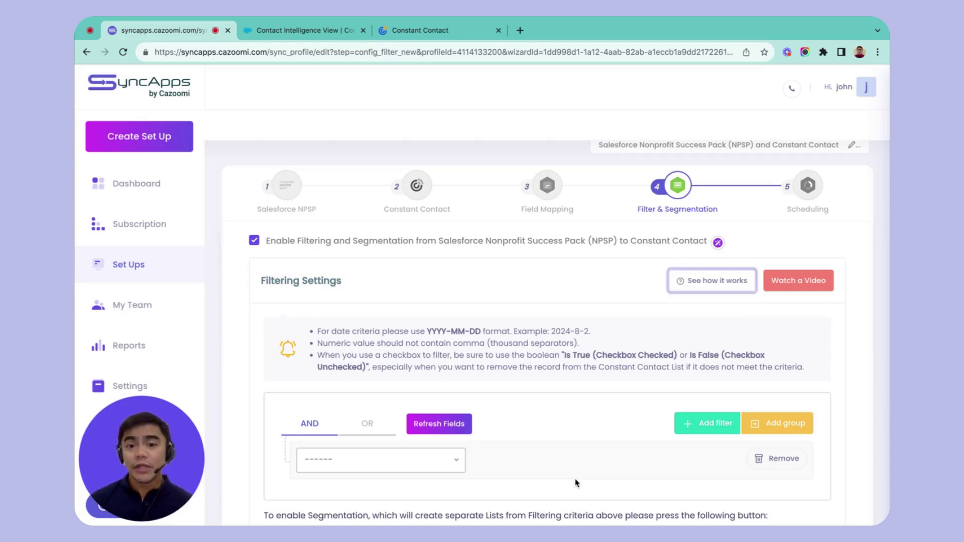
{"action": "scroll", "coordinate": [576, 483], "scroll_direction": "down", "scroll_amount": 2}
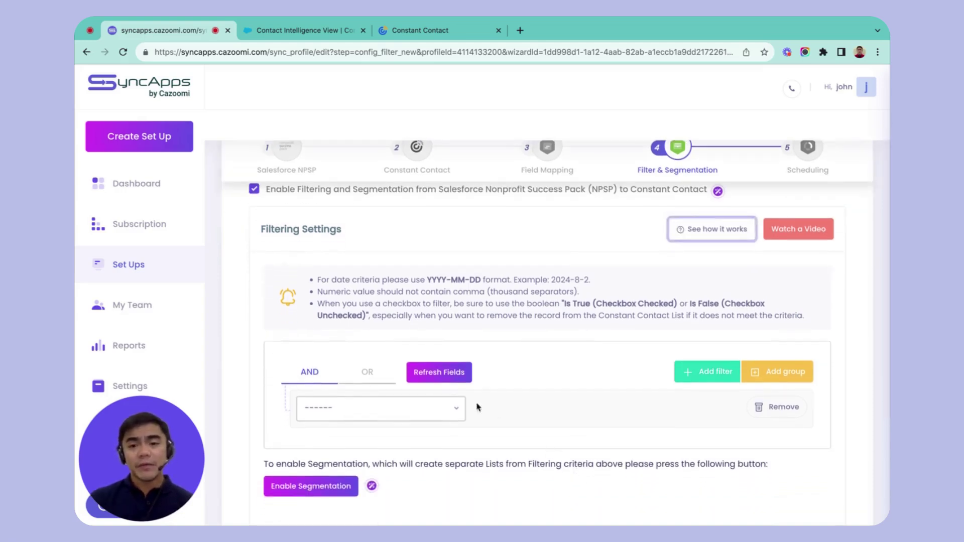
{"action": "left_click", "coordinate": [452, 410]}
{"action": "scroll", "coordinate": [450, 356], "scroll_direction": "down", "scroll_amount": 5}
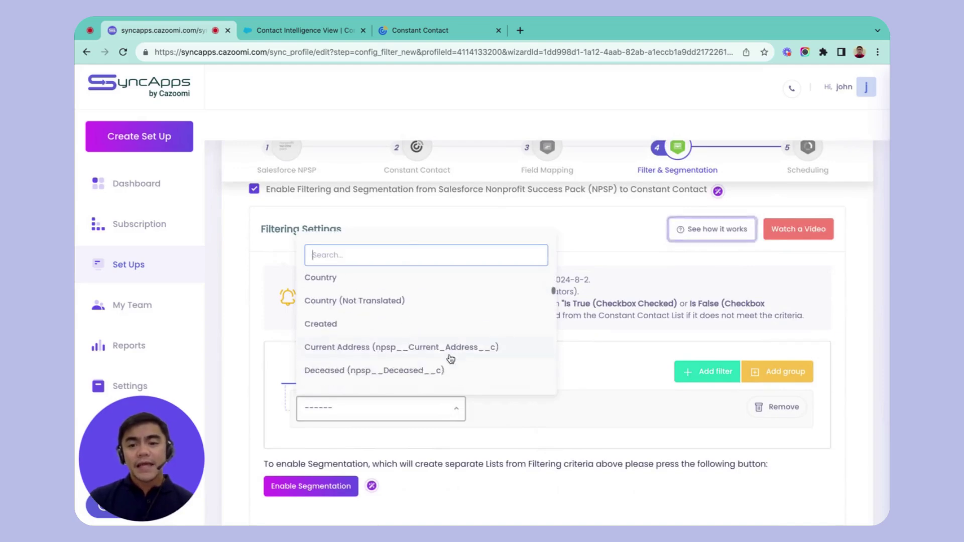
{"action": "scroll", "coordinate": [450, 359], "scroll_direction": "up", "scroll_amount": 2}
{"action": "left_click", "coordinate": [442, 331]}
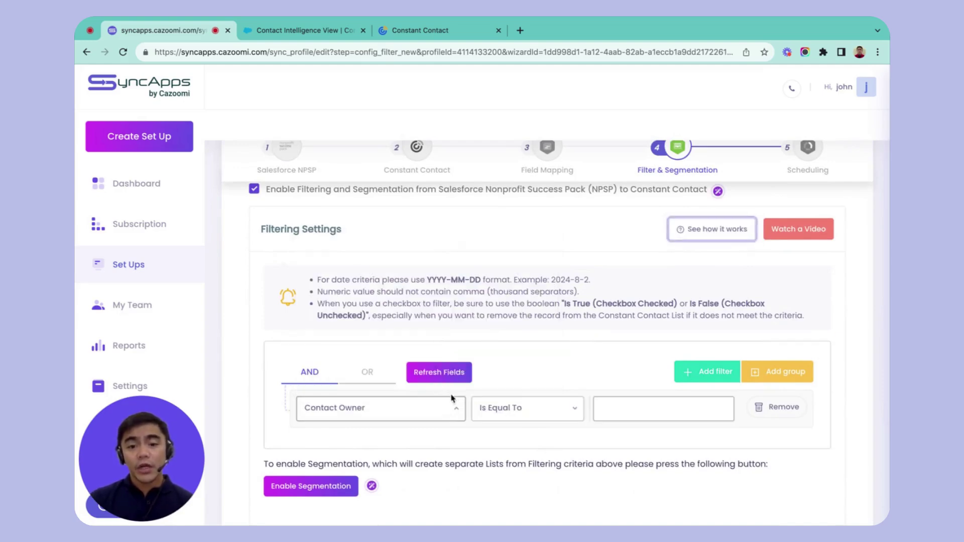
{"action": "left_click", "coordinate": [653, 406]}
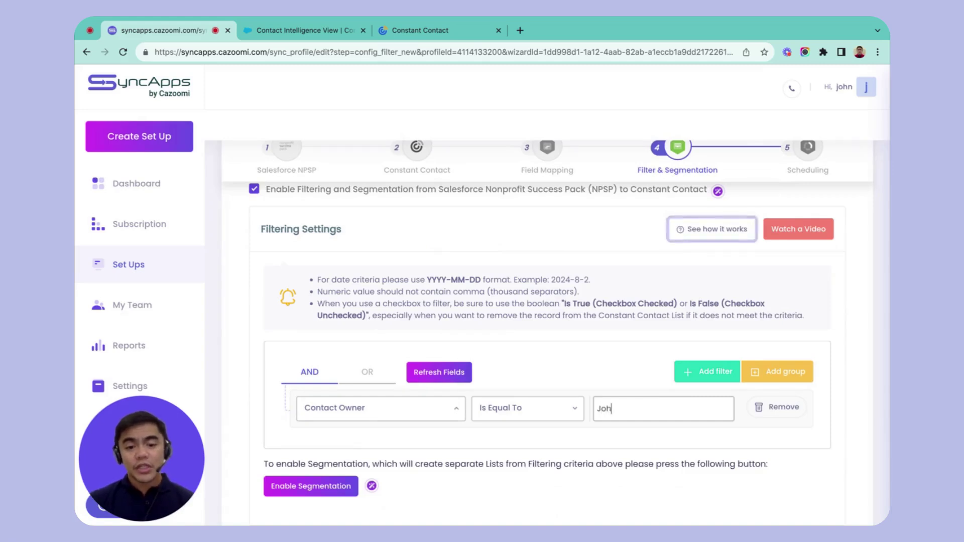
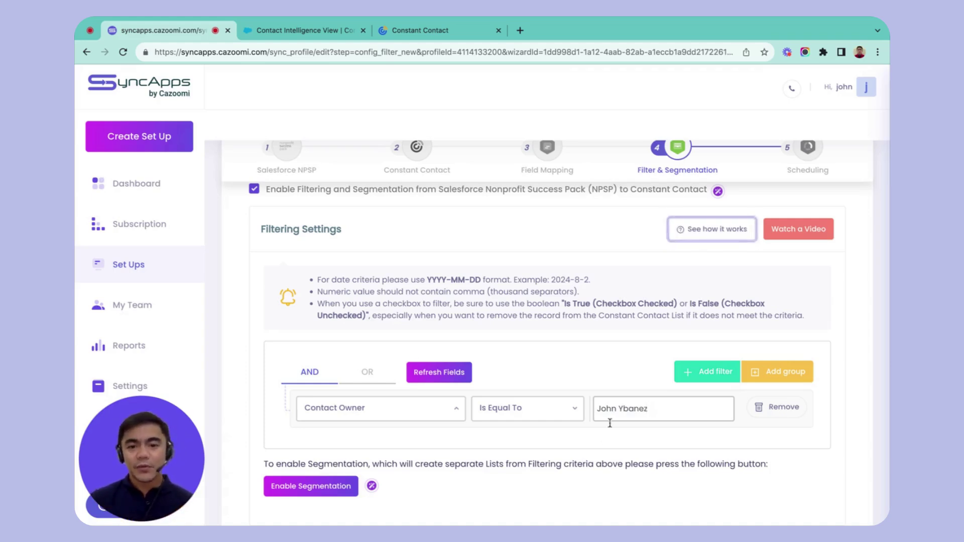
{"action": "left_click", "coordinate": [254, 193]}
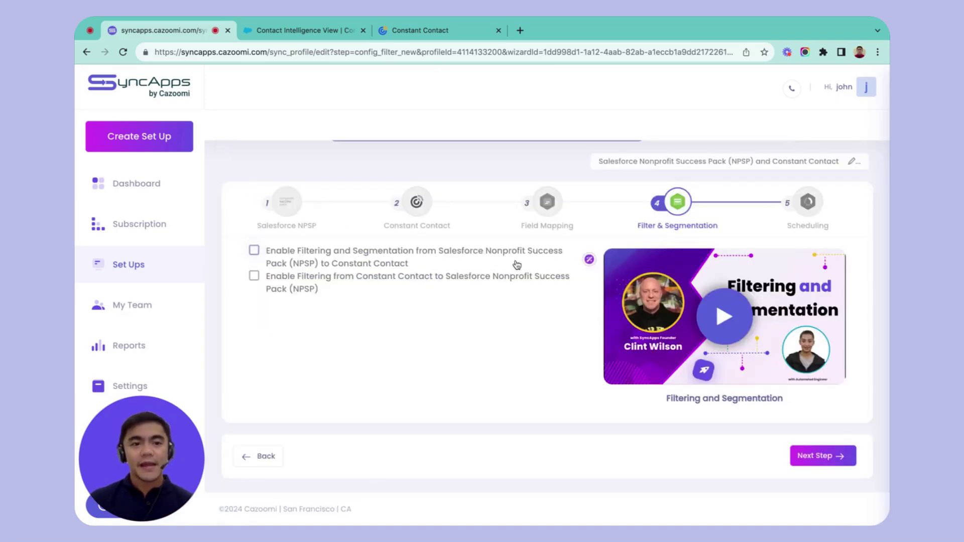
On the Scheduling step, enable sync scheduling with an interval of every 1 Hours
{"action": "left_click", "coordinate": [812, 455]}
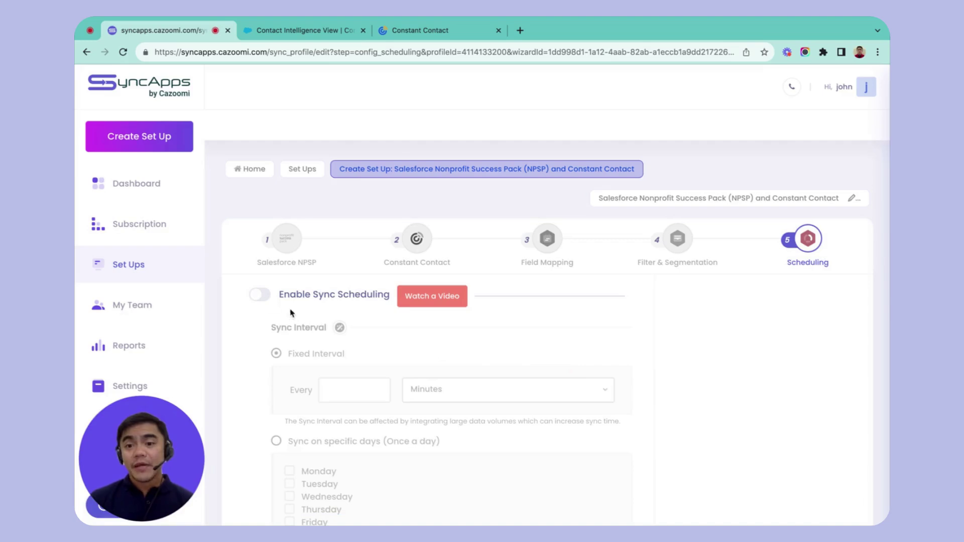
{"action": "left_click", "coordinate": [260, 297]}
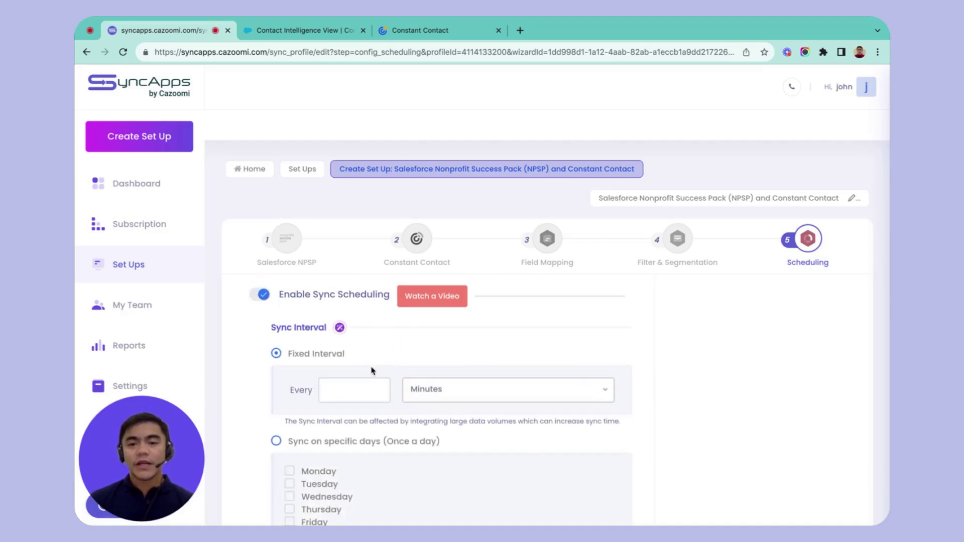
{"action": "scroll", "coordinate": [371, 369], "scroll_direction": "down", "scroll_amount": 1}
{"action": "left_click", "coordinate": [363, 373]}
{"action": "type", "text": "5"}
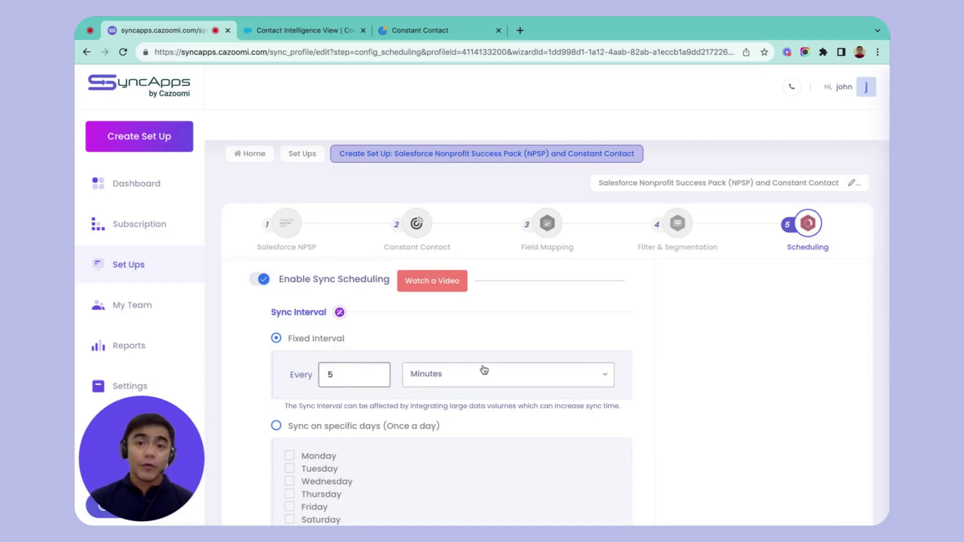
{"action": "left_click", "coordinate": [608, 381]}
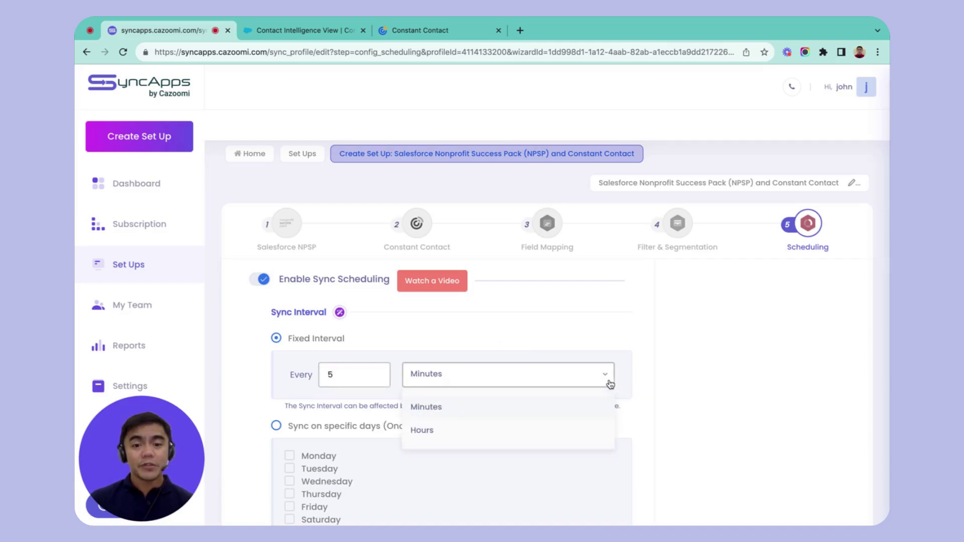
{"action": "left_click", "coordinate": [530, 433]}
{"action": "left_click_drag", "start_coordinate": [349, 374], "coordinate": [241, 374]}
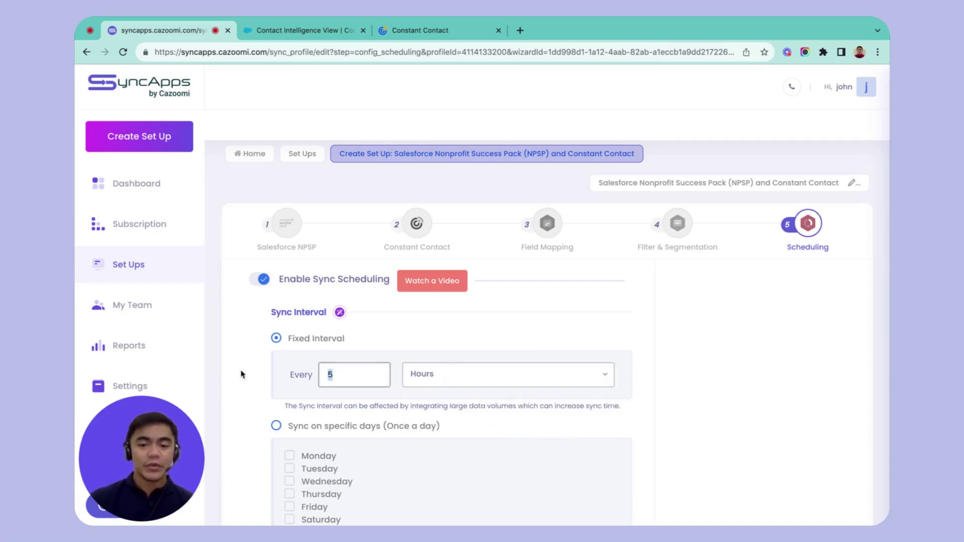
{"action": "type", "text": "24"}
{"action": "key", "text": "BackSpace"}
{"action": "type", "text": "1"}
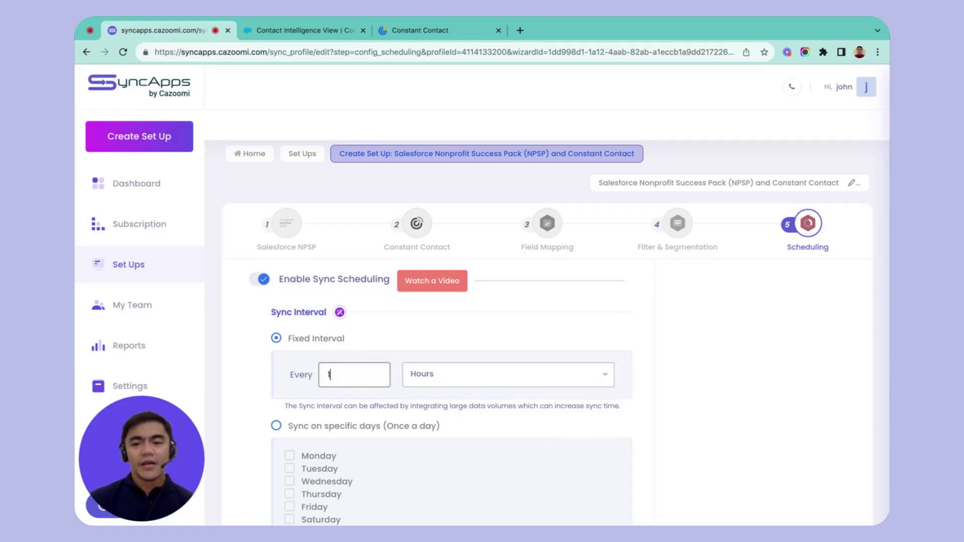
{"action": "left_click", "coordinate": [411, 358]}
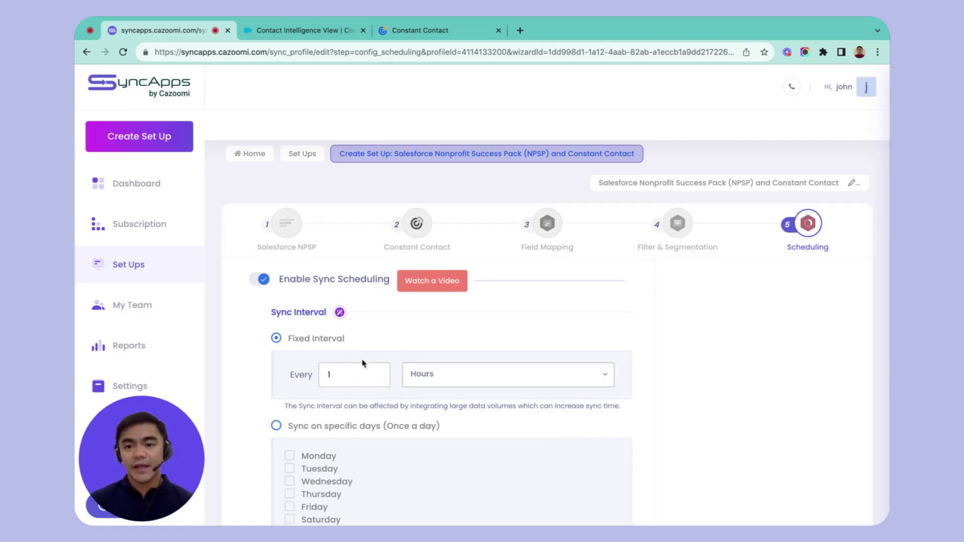
Restrict syncing to specific days: Monday, Wednesday and Friday
{"action": "scroll", "coordinate": [427, 347], "scroll_direction": "down", "scroll_amount": 3}
{"action": "left_click", "coordinate": [277, 336]}
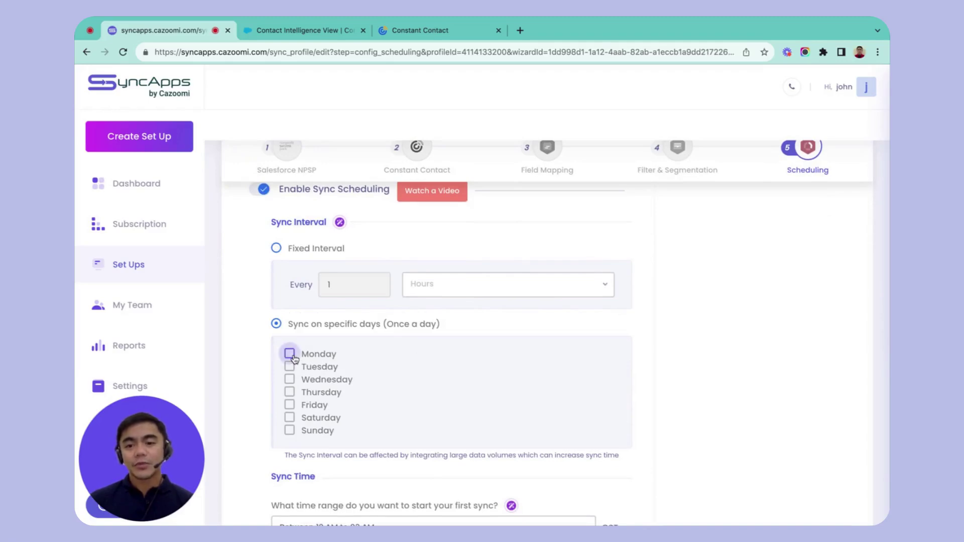
{"action": "left_click", "coordinate": [290, 354]}
{"action": "left_click", "coordinate": [290, 380]}
{"action": "left_click", "coordinate": [289, 405]}
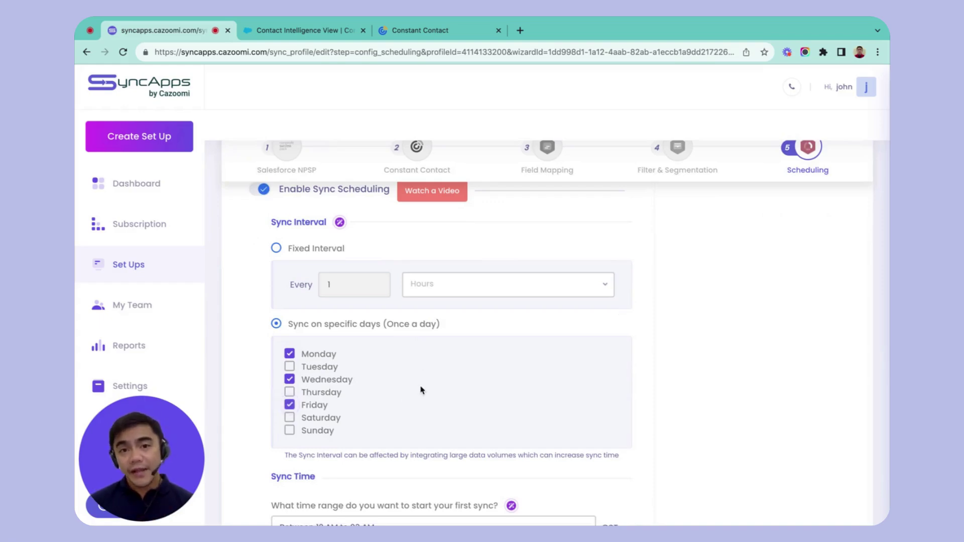
{"action": "scroll", "coordinate": [421, 391], "scroll_direction": "down", "scroll_amount": 7}
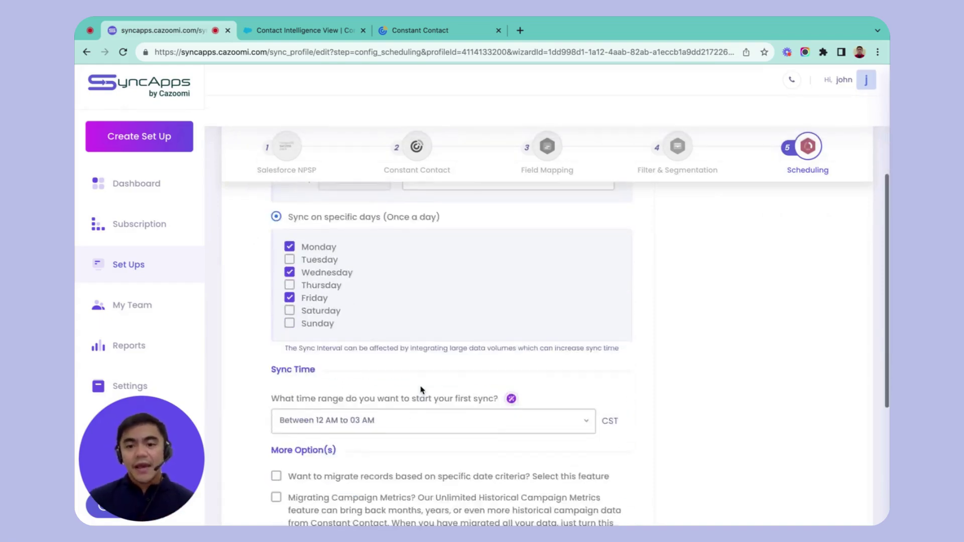
{"action": "scroll", "coordinate": [421, 390], "scroll_direction": "up", "scroll_amount": 3}
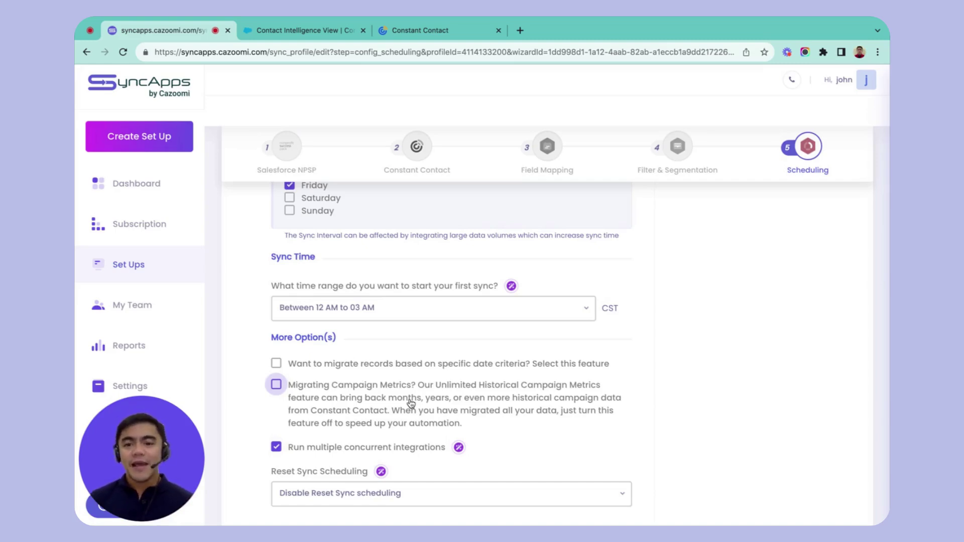
{"action": "scroll", "coordinate": [410, 403], "scroll_direction": "down", "scroll_amount": 2}
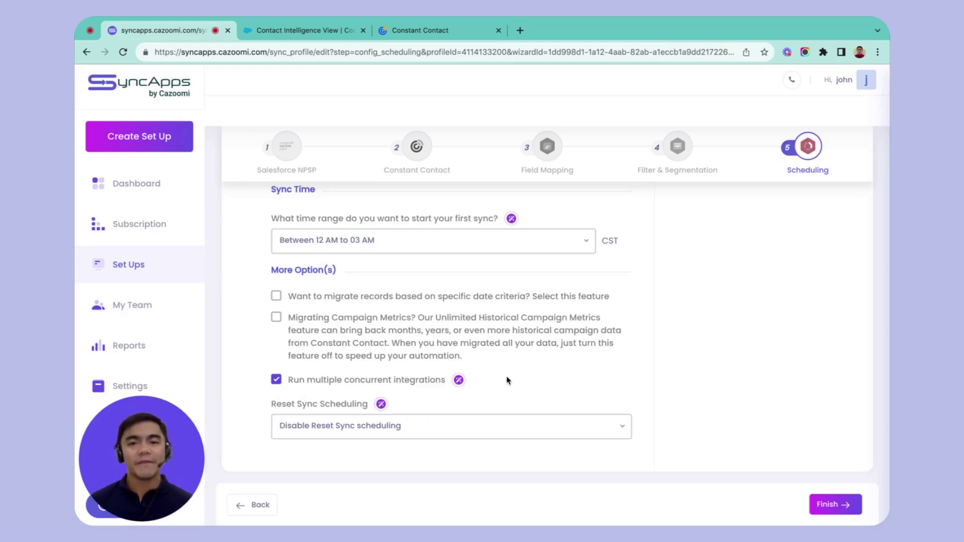
{"action": "scroll", "coordinate": [509, 380], "scroll_direction": "up", "scroll_amount": 10}
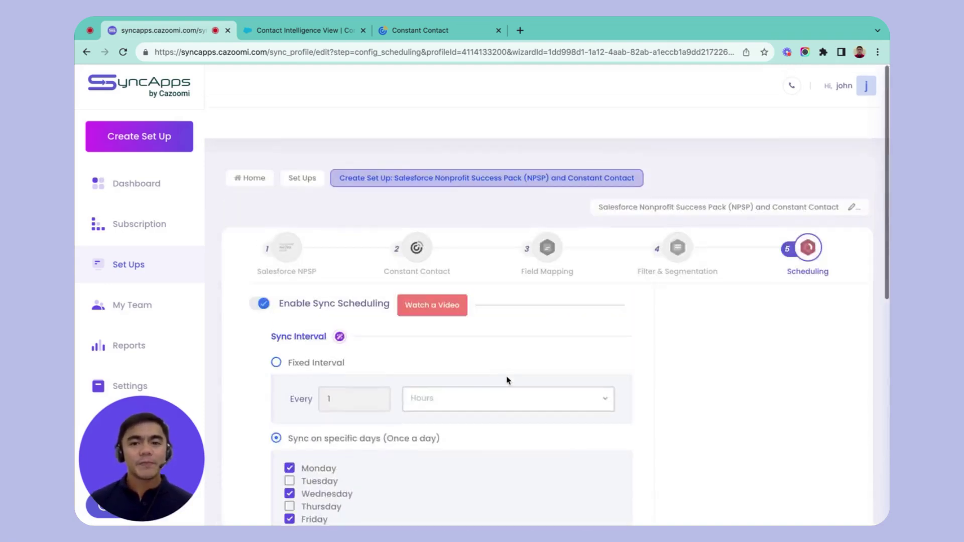